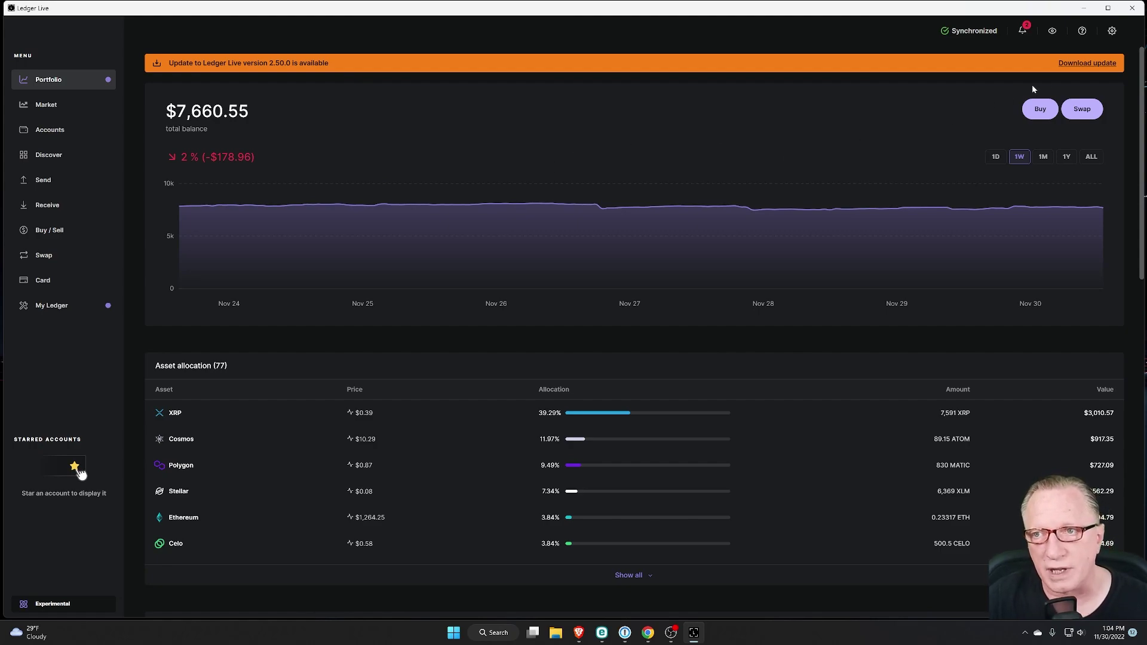
Download and install the Ledger Live 2.50.0 update, relaunch the app and dismiss its release notes
click(1086, 63)
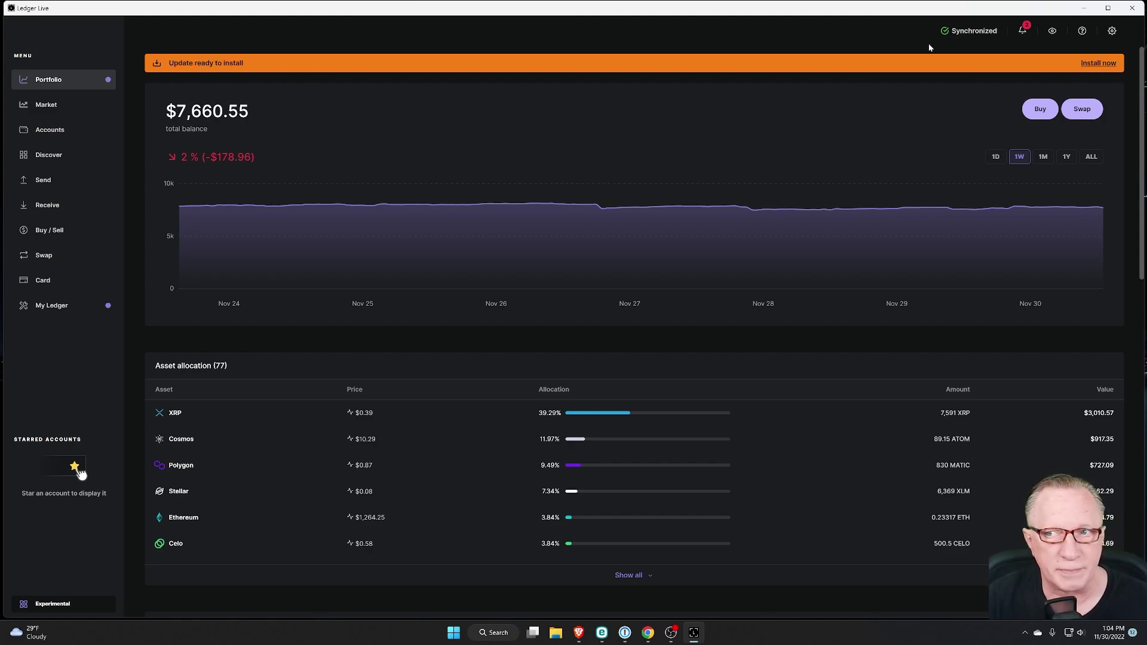
click(1097, 64)
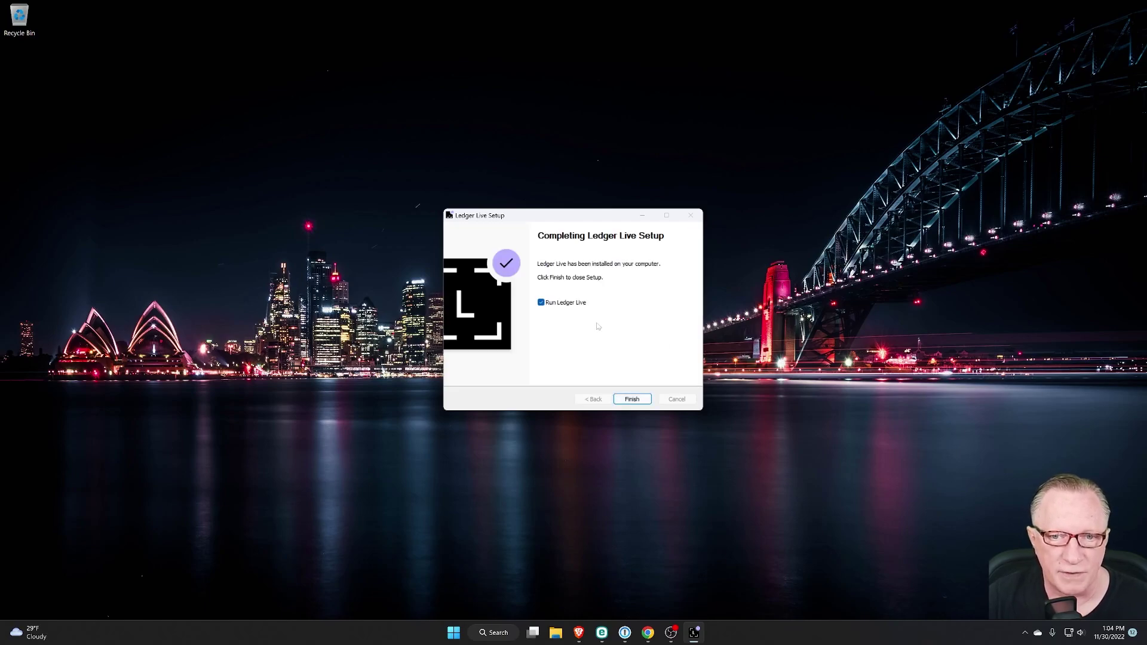
click(634, 401)
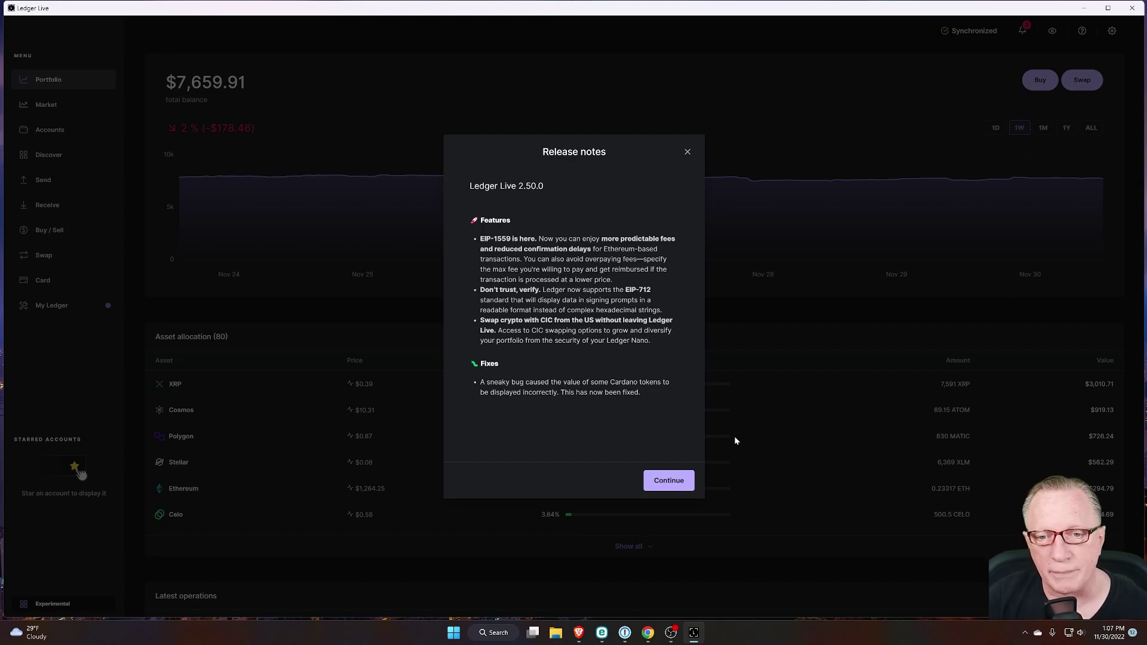
click(667, 485)
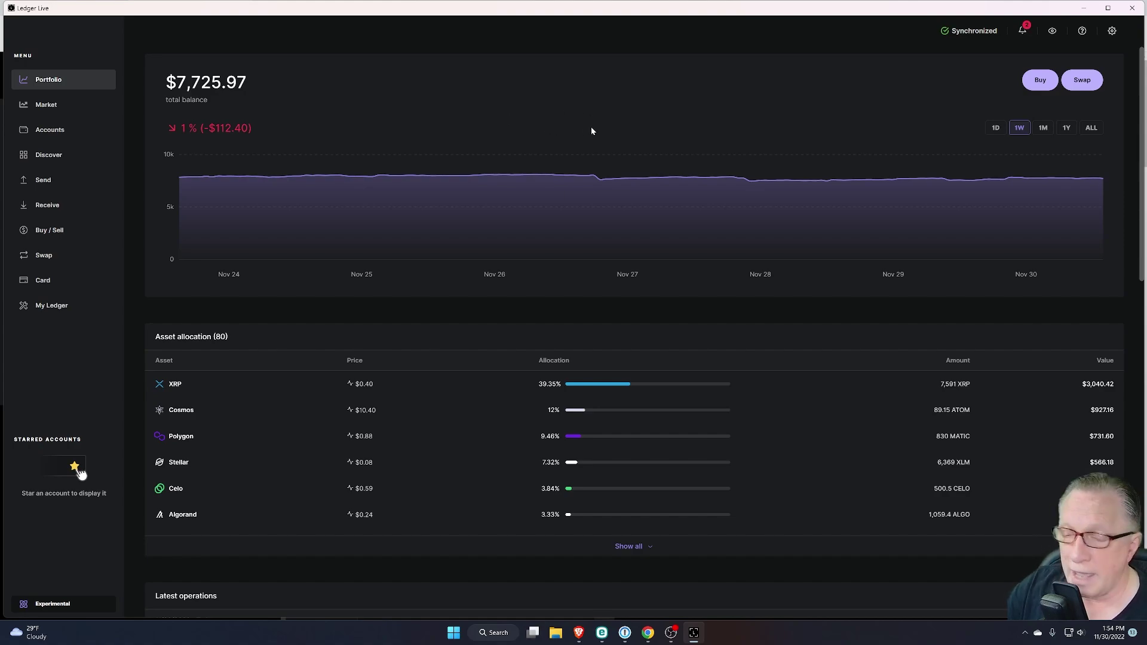
Close Ledger Live and save the Windows installer from ledger.com/ledger-live to Downloads as ledger-live-desktop-2.50.0-win-x64.exe
click(1132, 8)
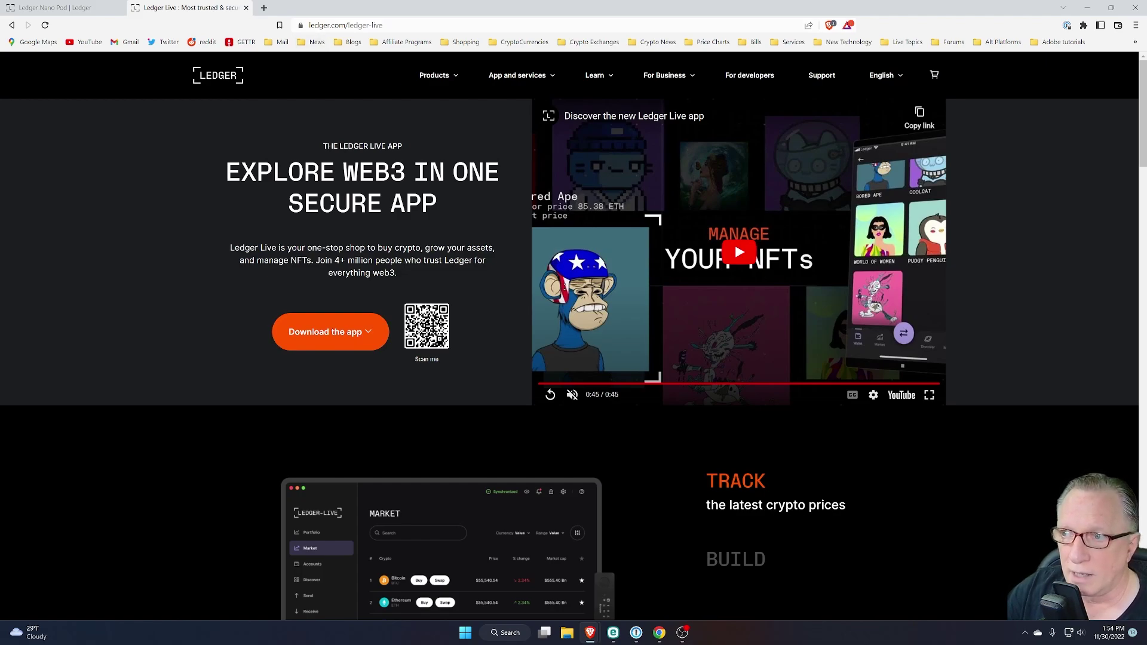
mouse_move(517, 75)
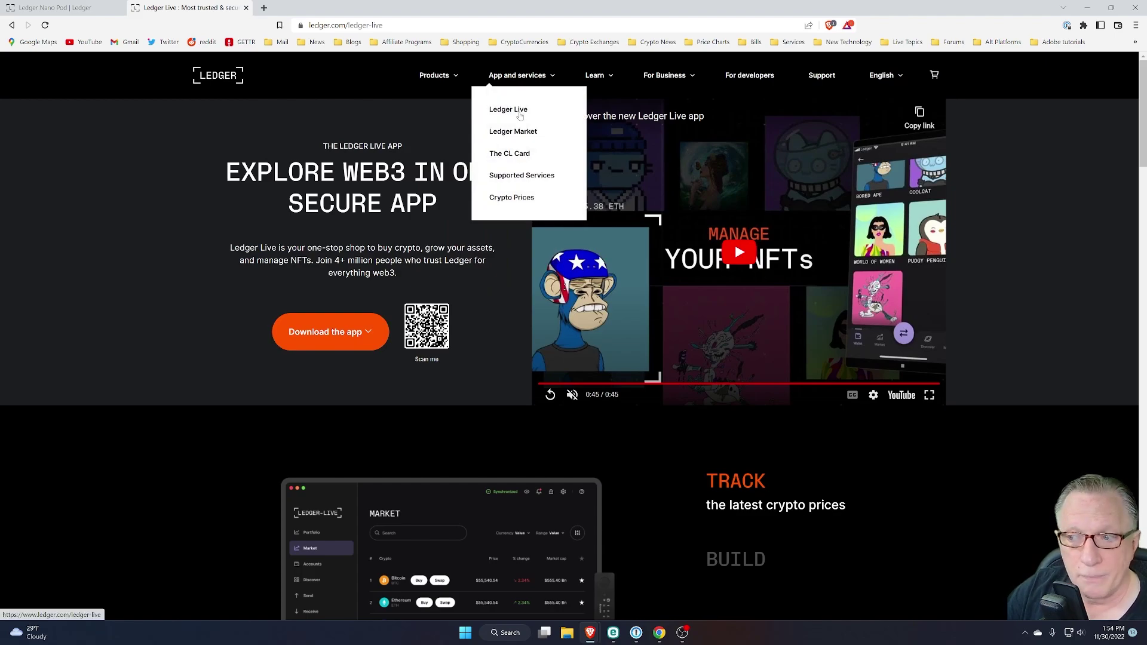
click(363, 334)
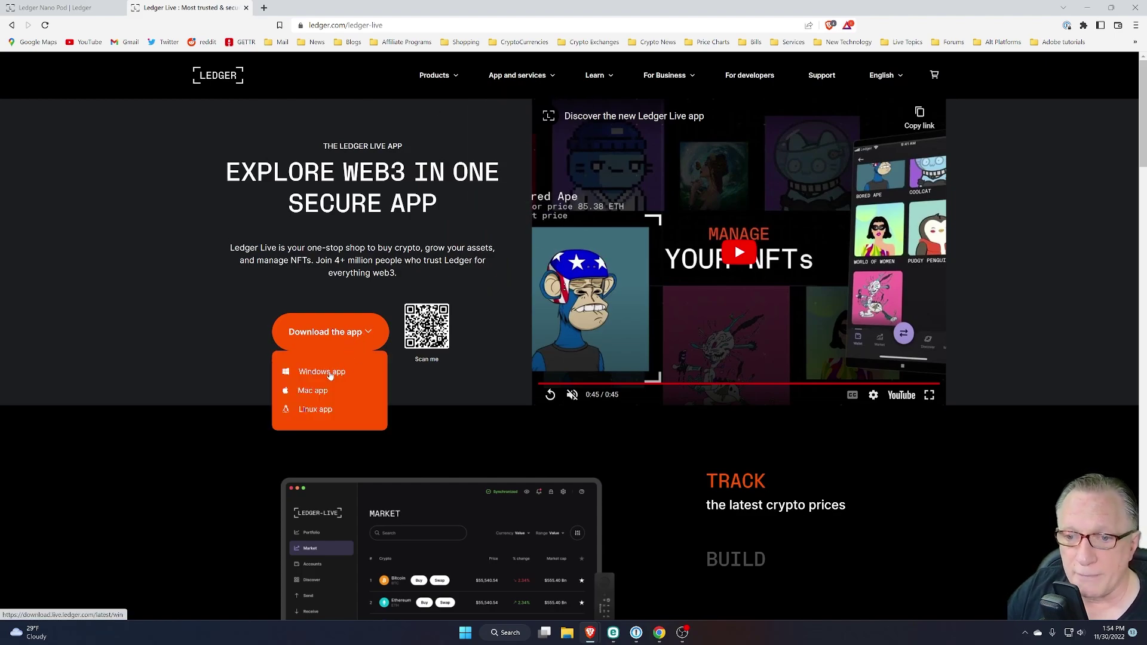
click(325, 372)
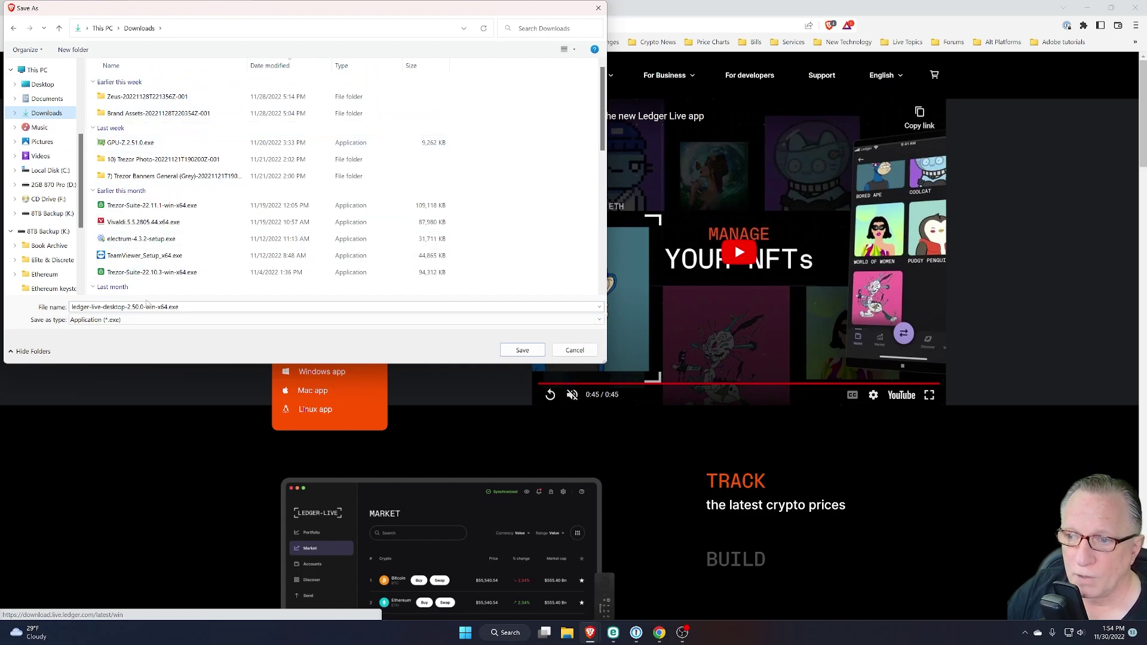
click(523, 351)
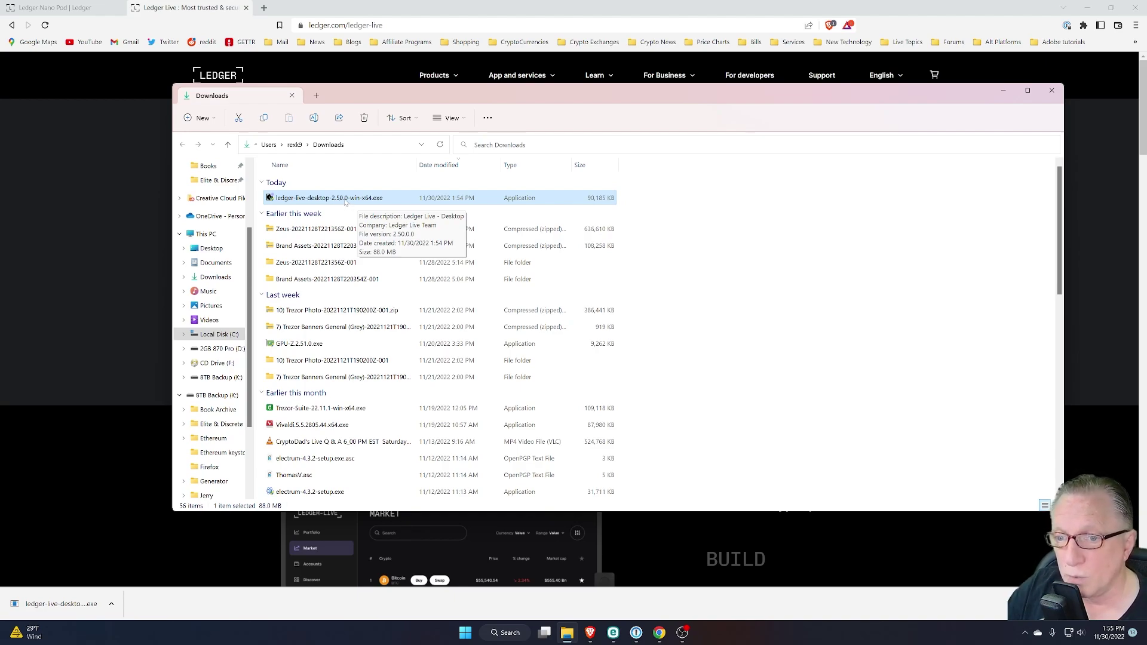
Run the downloaded ledger-live-desktop-2.50.0-win-x64.exe, install it in C:\Program Files\Ledger Live with other windows minimized, and launch Ledger Live
double_click(287, 200)
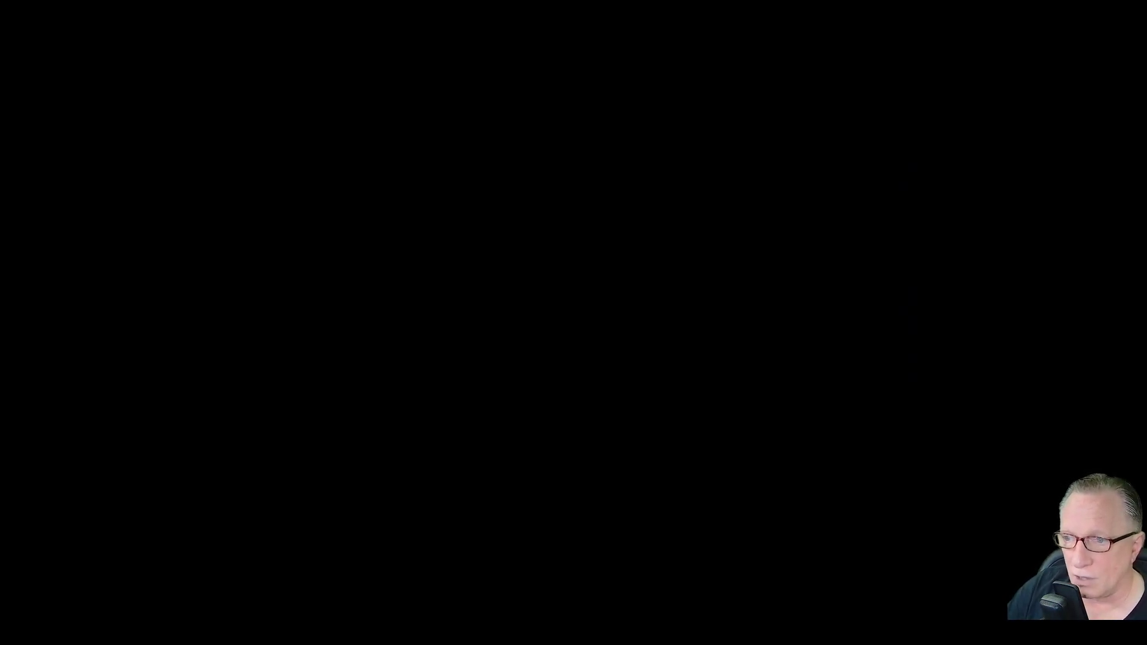
click(799, 239)
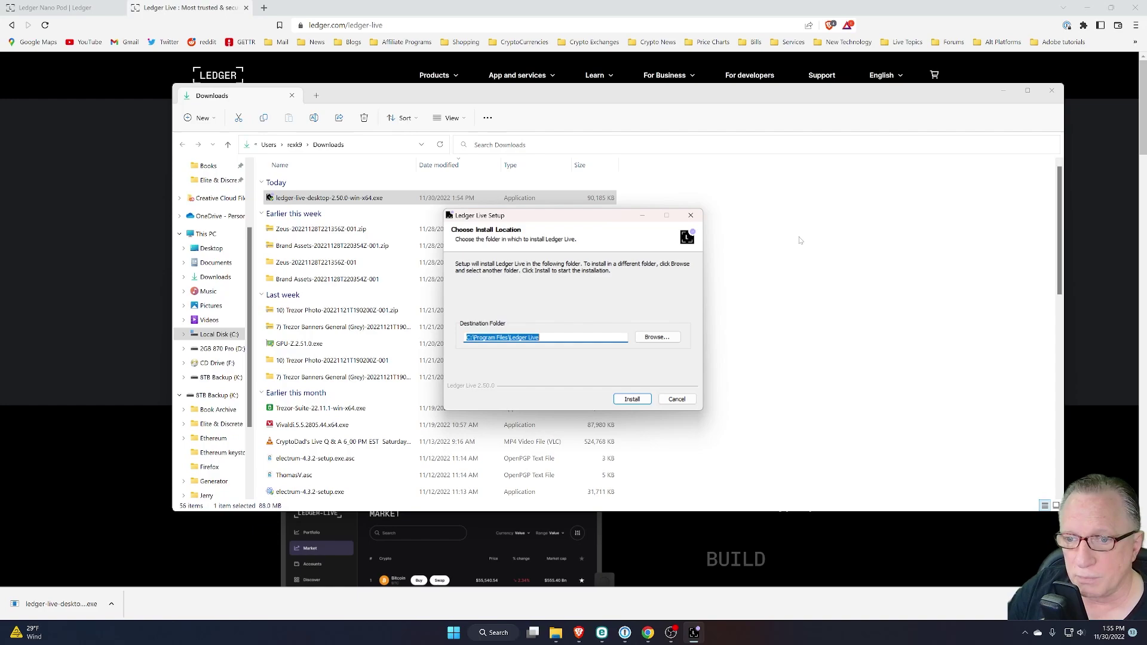
click(1088, 8)
click(1088, 8)
click(1087, 8)
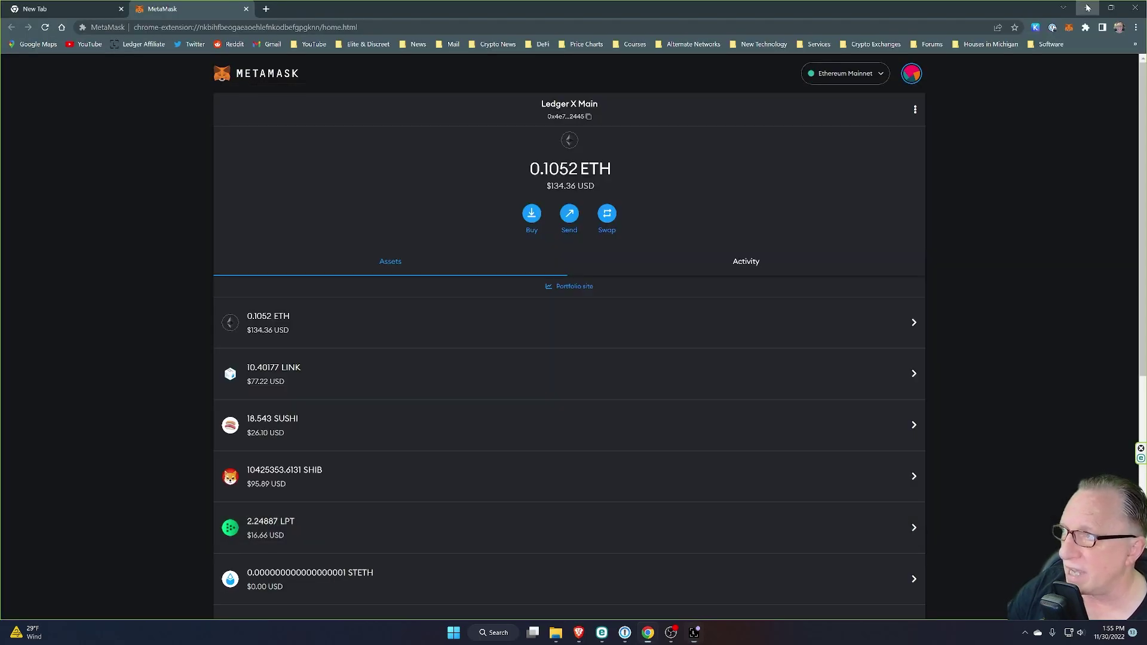
click(1087, 8)
click(995, 117)
click(973, 97)
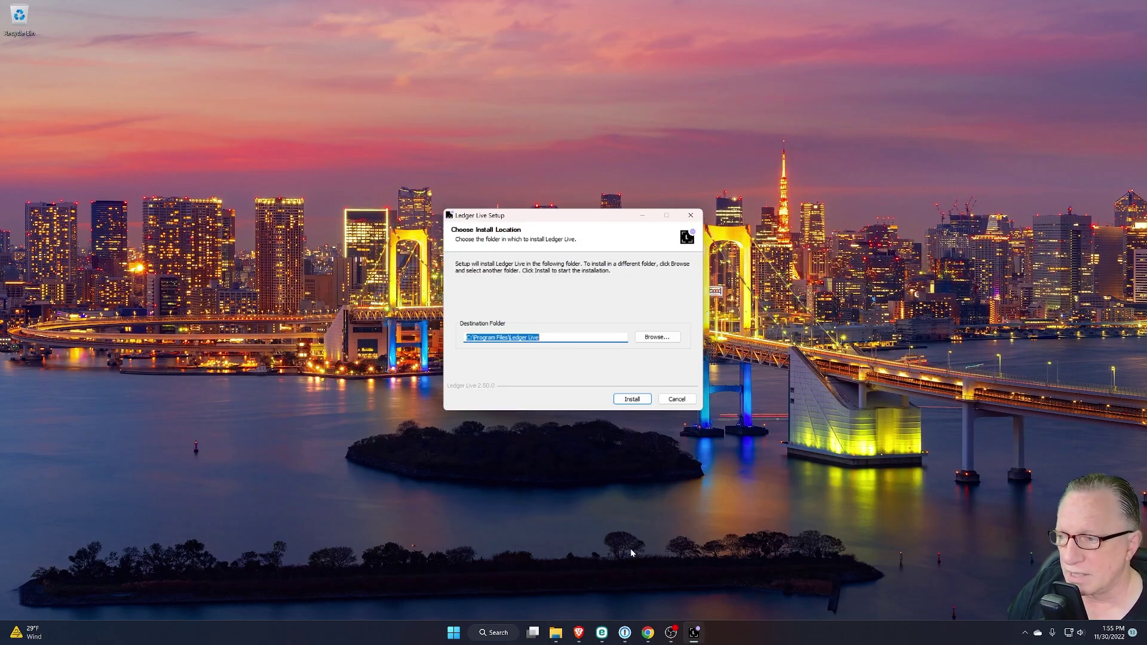
mouse_move(695, 640)
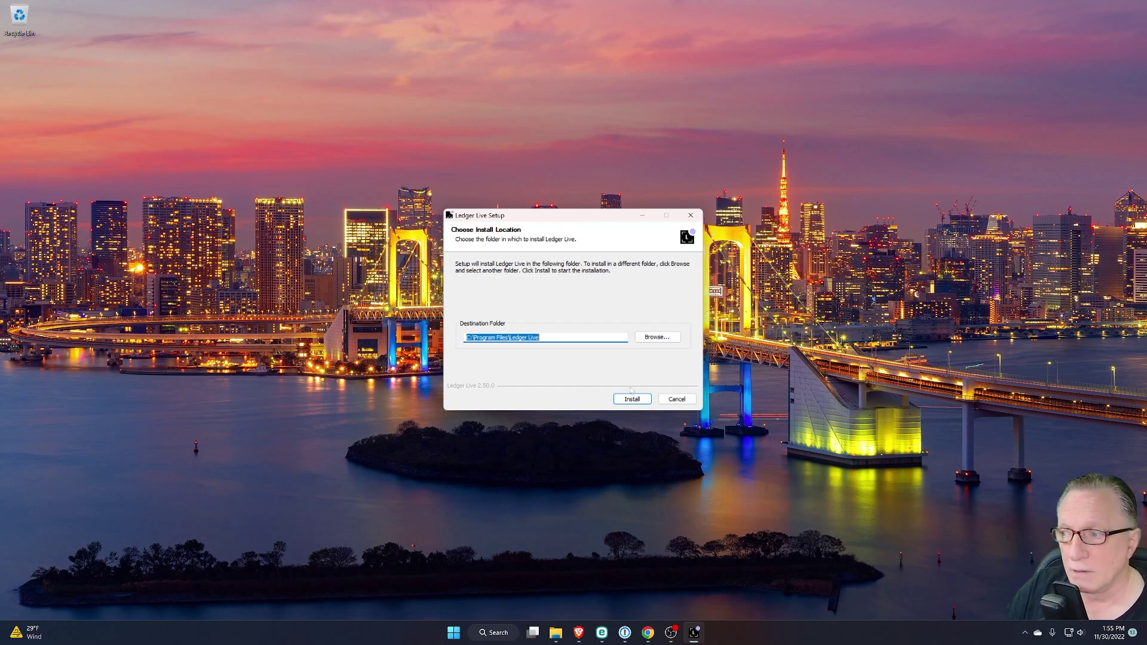
click(632, 400)
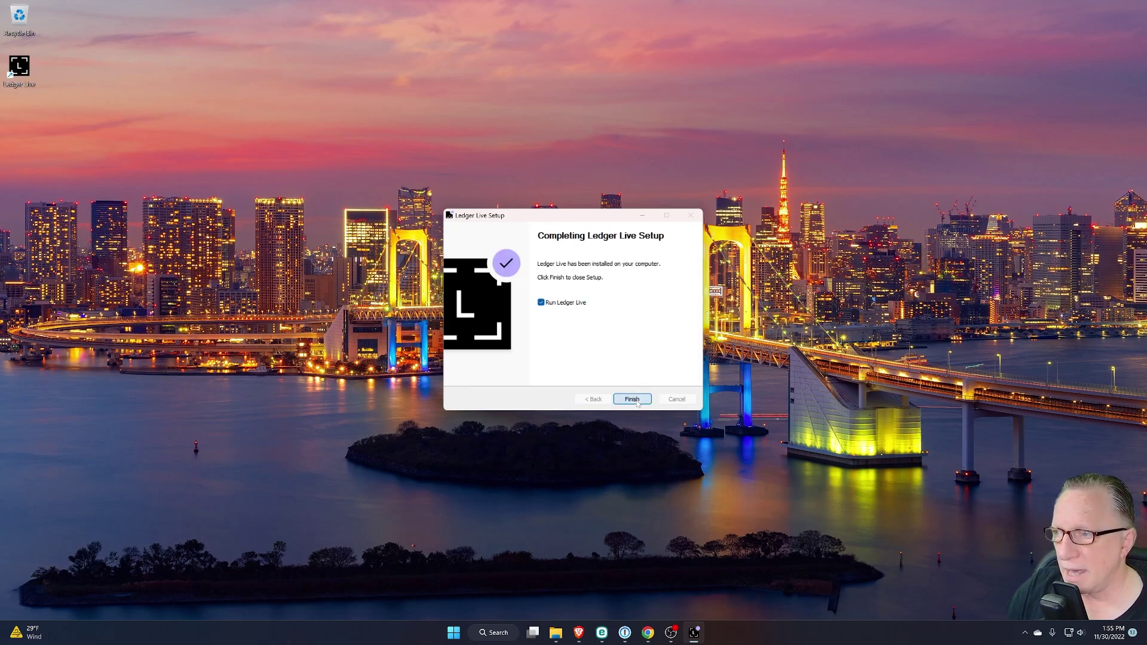
click(636, 399)
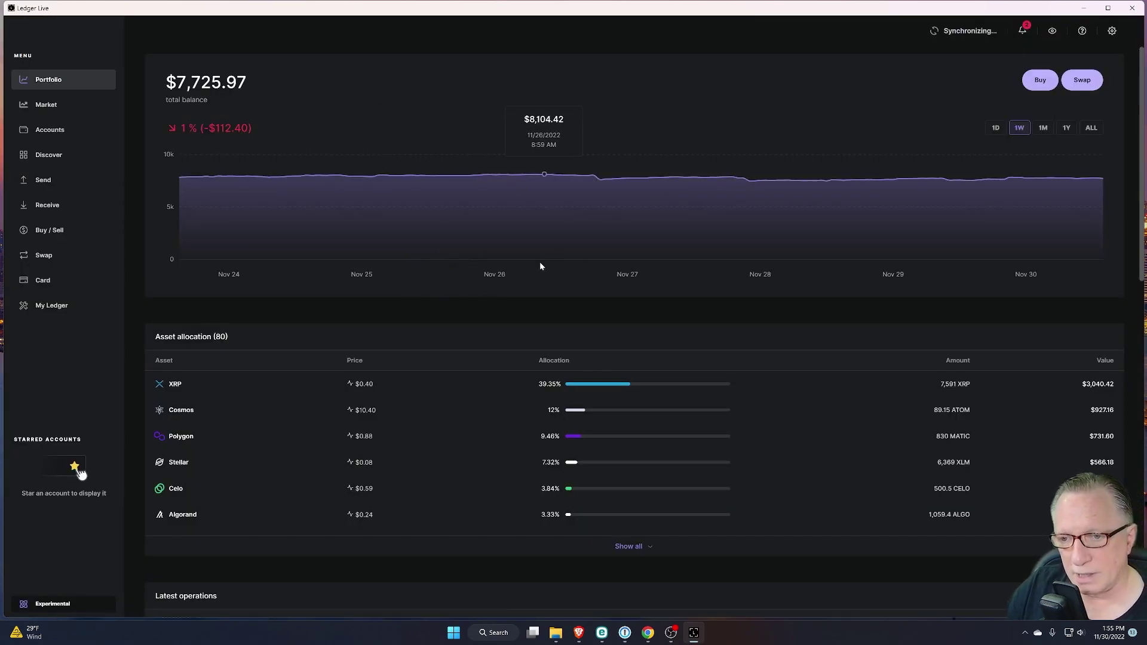
Check the installed Ledger Live version in the About section of the settings
click(1112, 32)
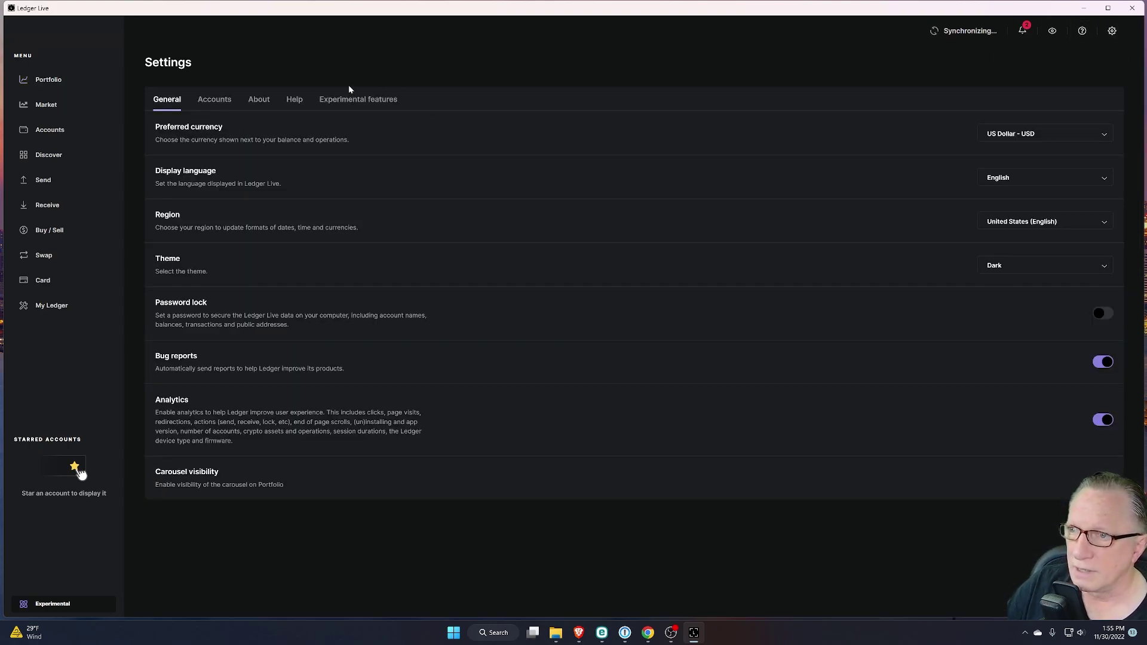
click(259, 100)
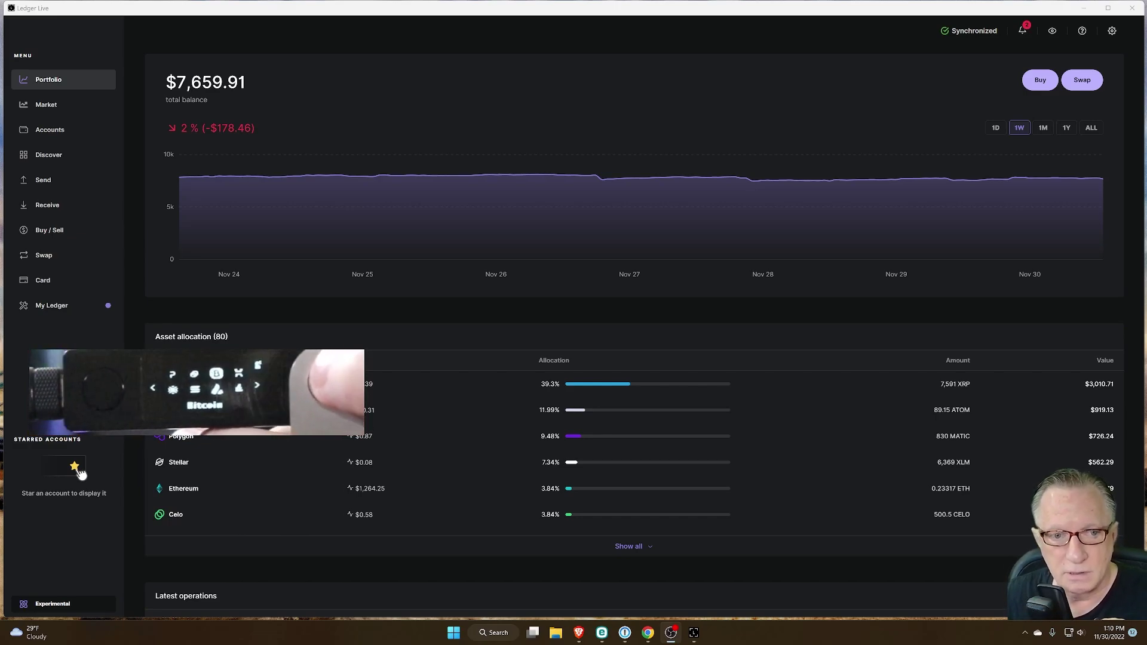
Connect to the Ledger Nano X in My Ledger, expand the available updates and update all device apps
click(61, 309)
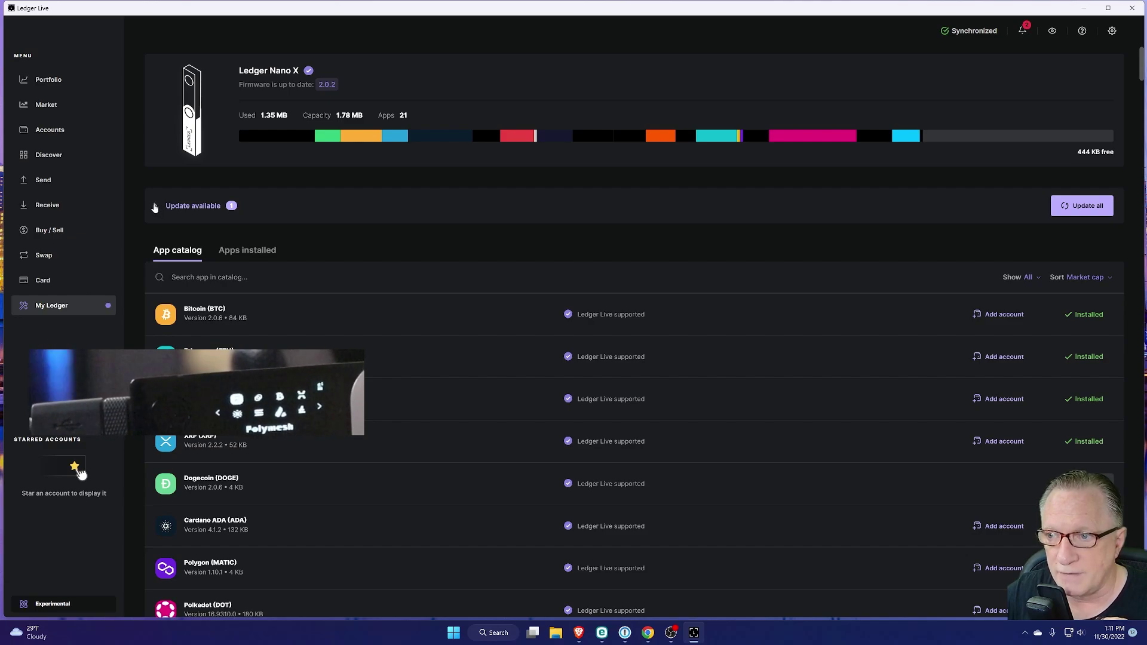
click(155, 207)
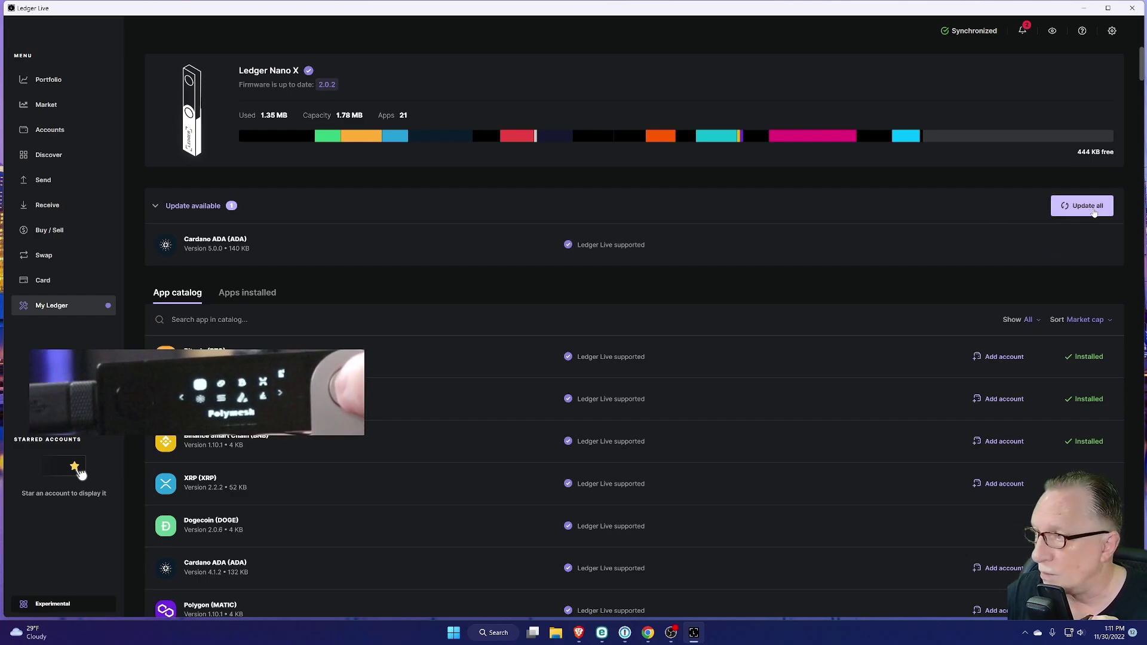
click(1082, 210)
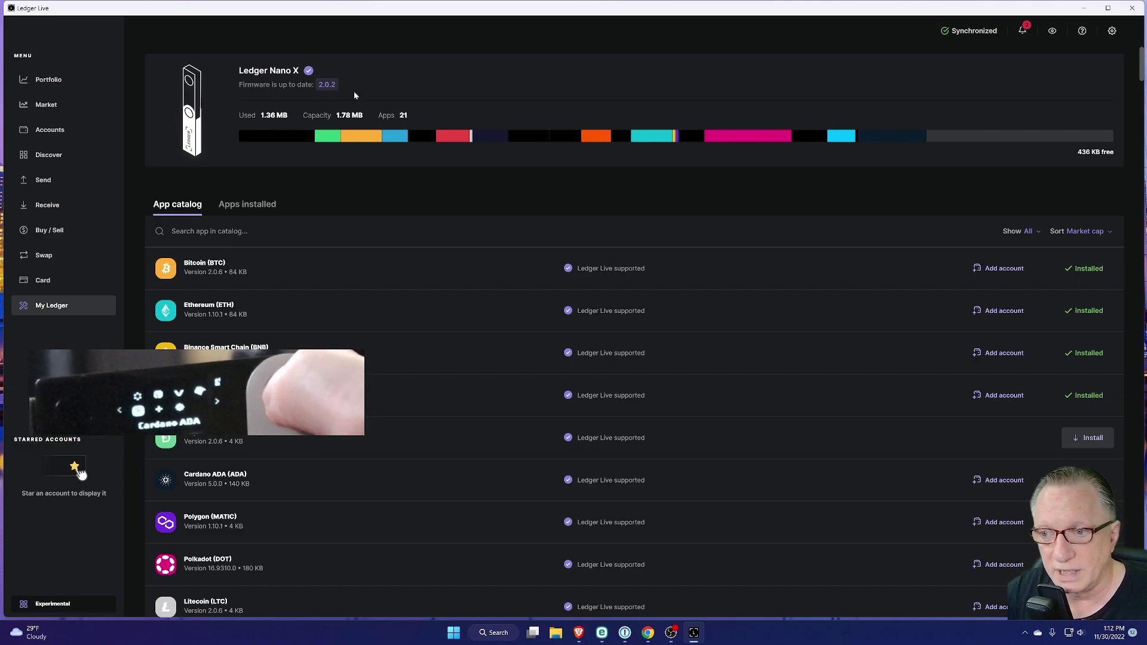
View the accounts list and read the Ledger Live 2.50.0 release notes through the version details in settings
click(45, 131)
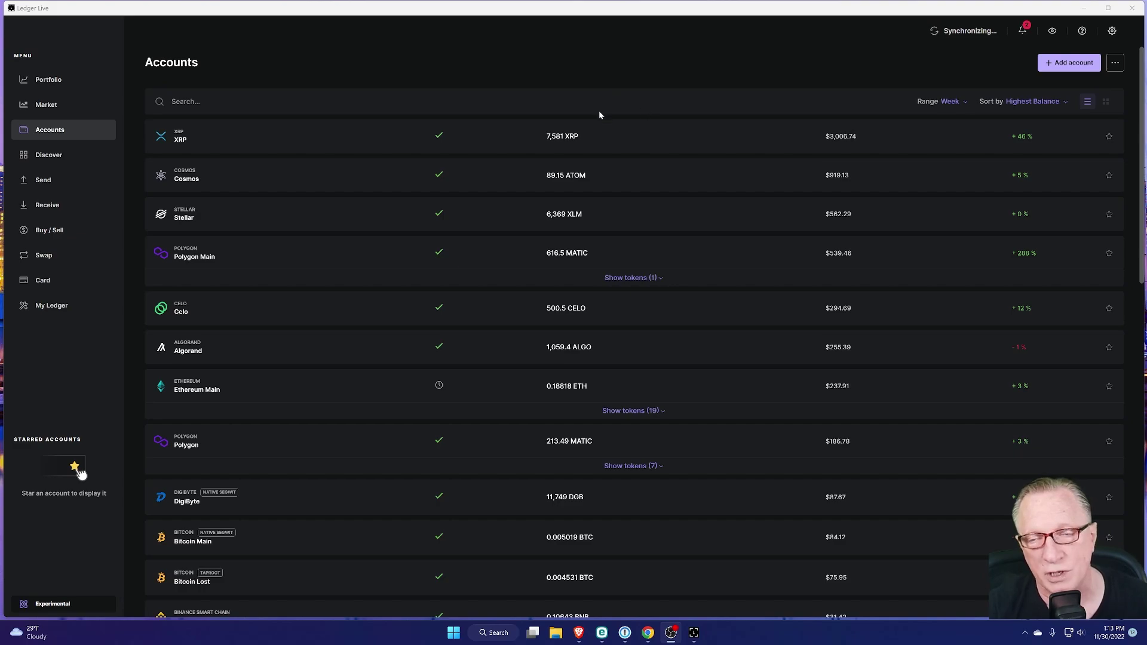
click(1111, 33)
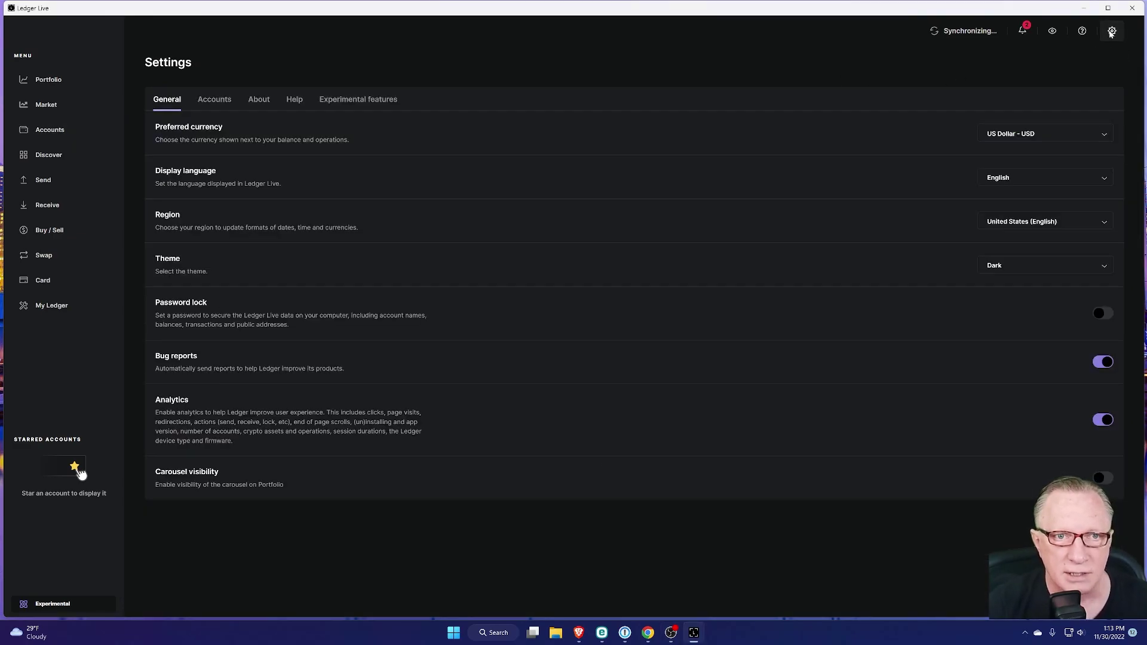
click(259, 100)
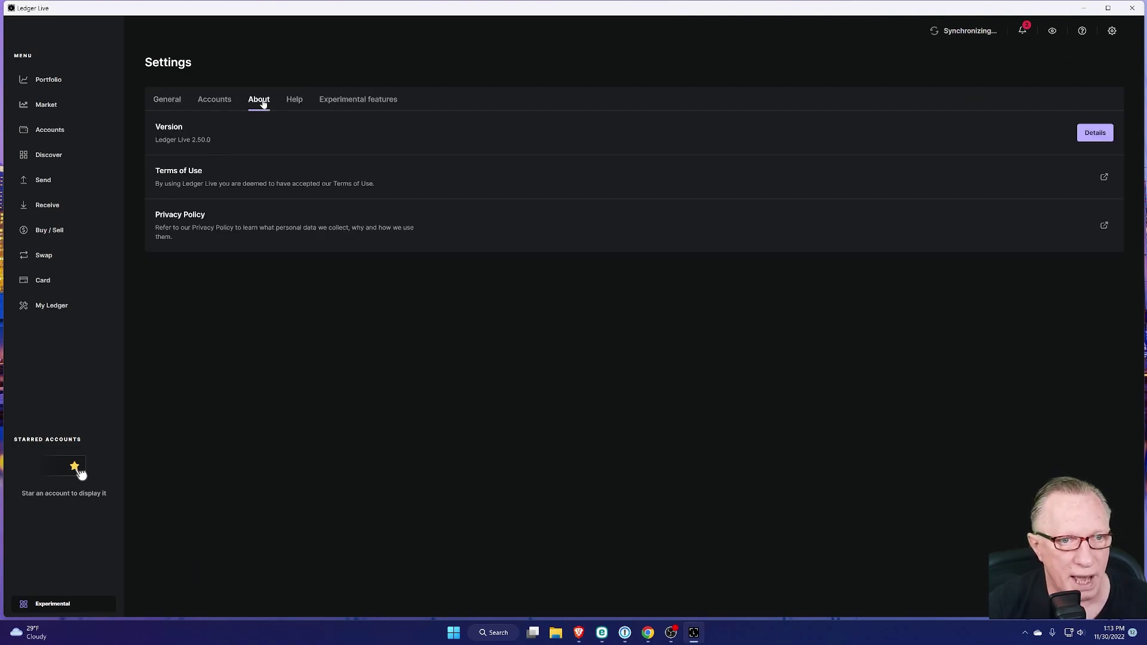
click(1095, 133)
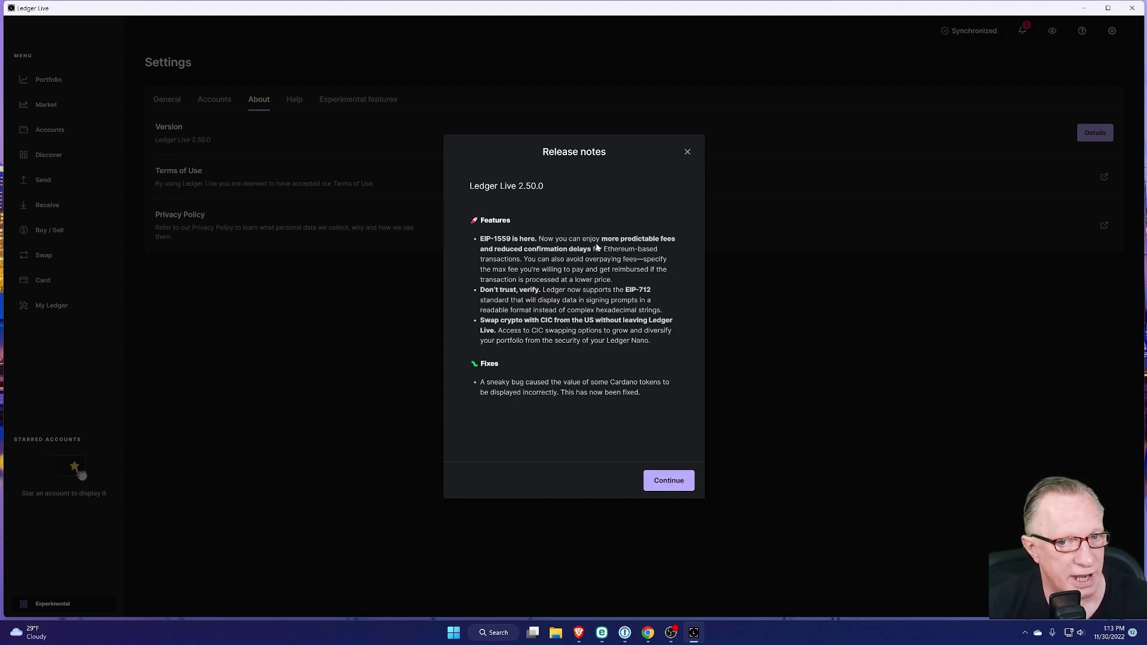
click(669, 480)
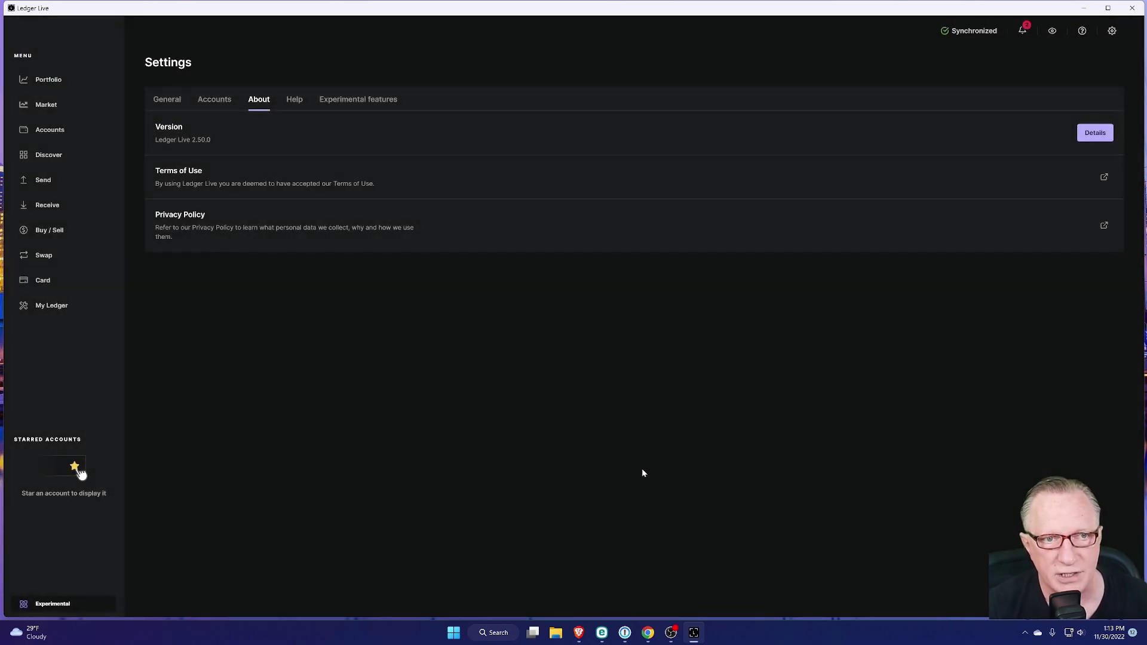
Find the Ethereum H account in the accounts list and open its detail page
click(62, 125)
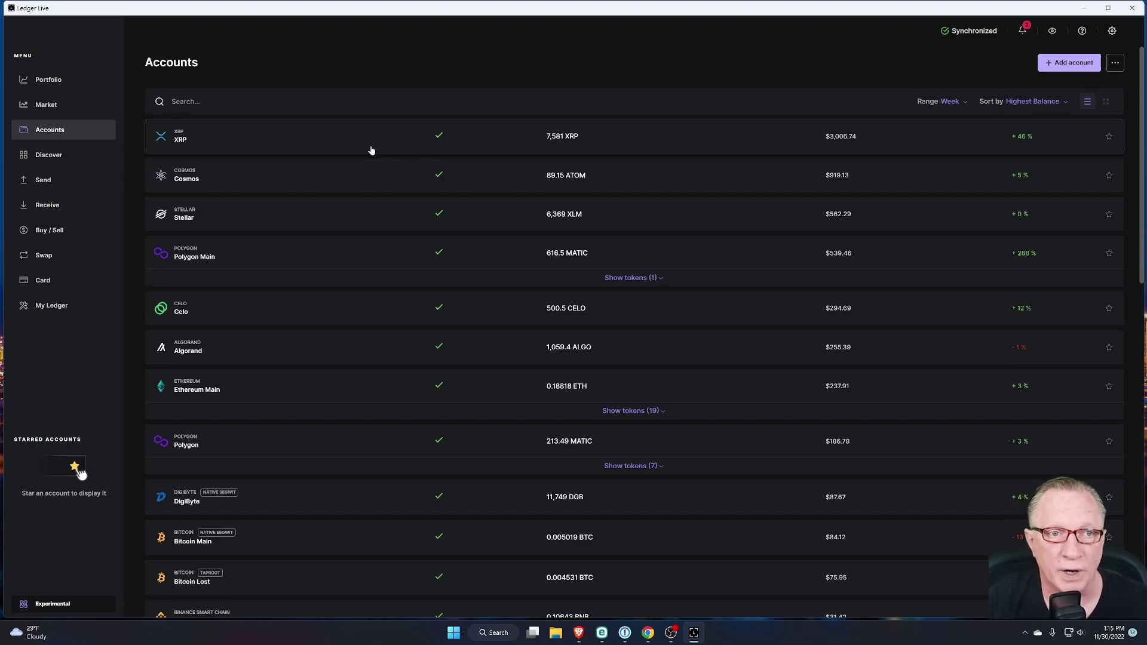
scroll(371, 150, down, 3)
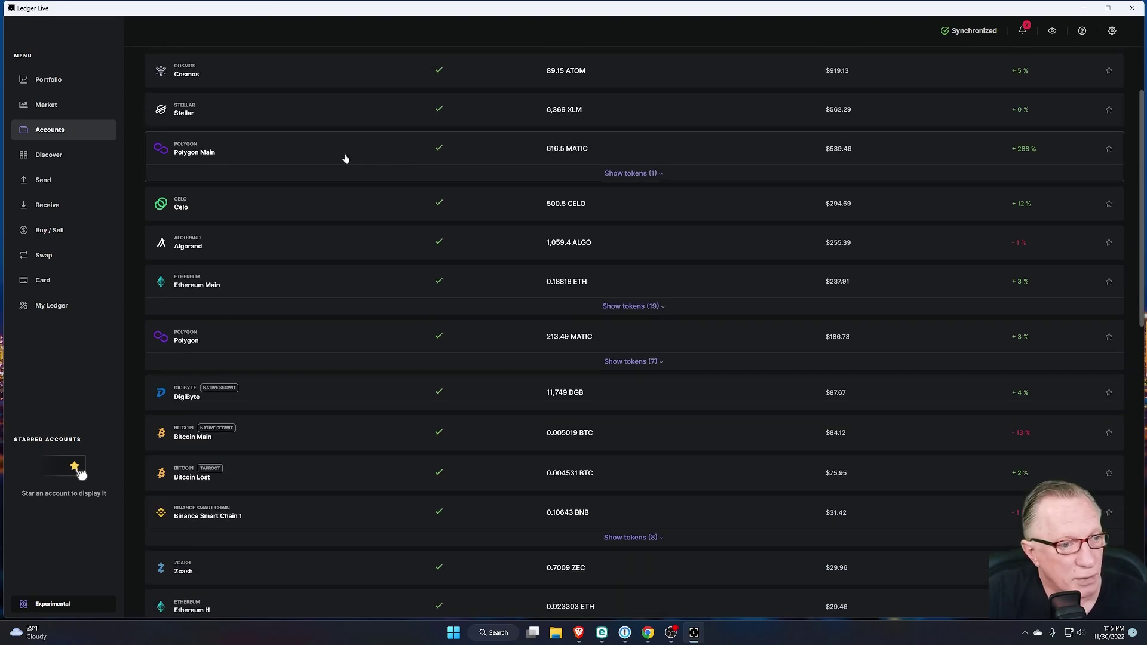
scroll(418, 149, down, 3)
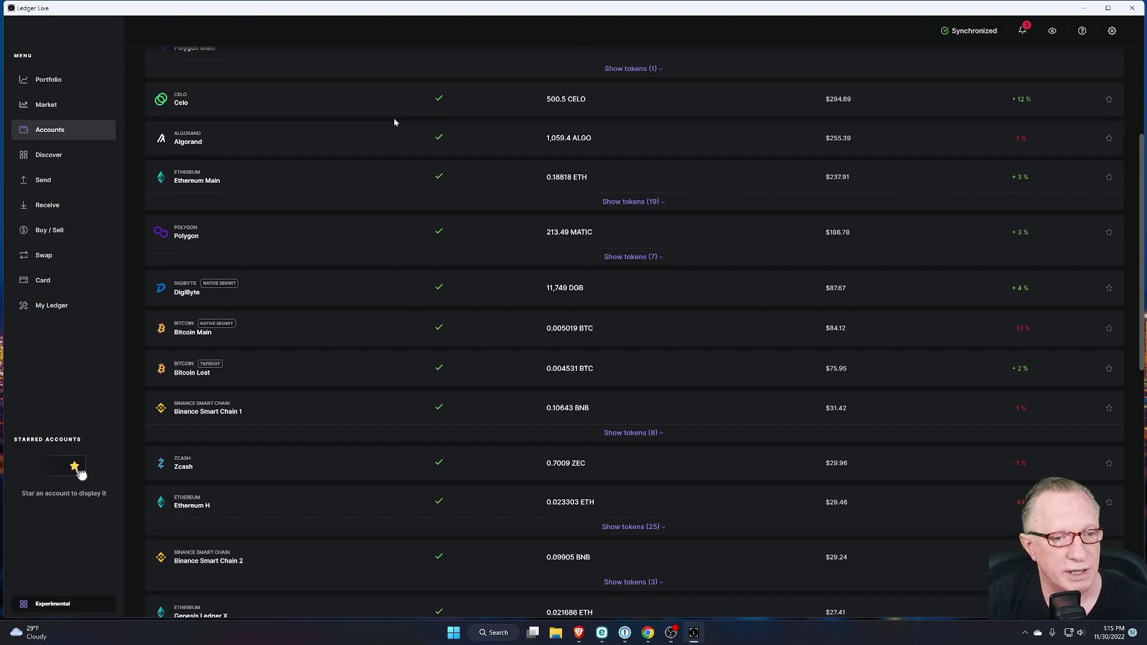
scroll(422, 213, down, 1)
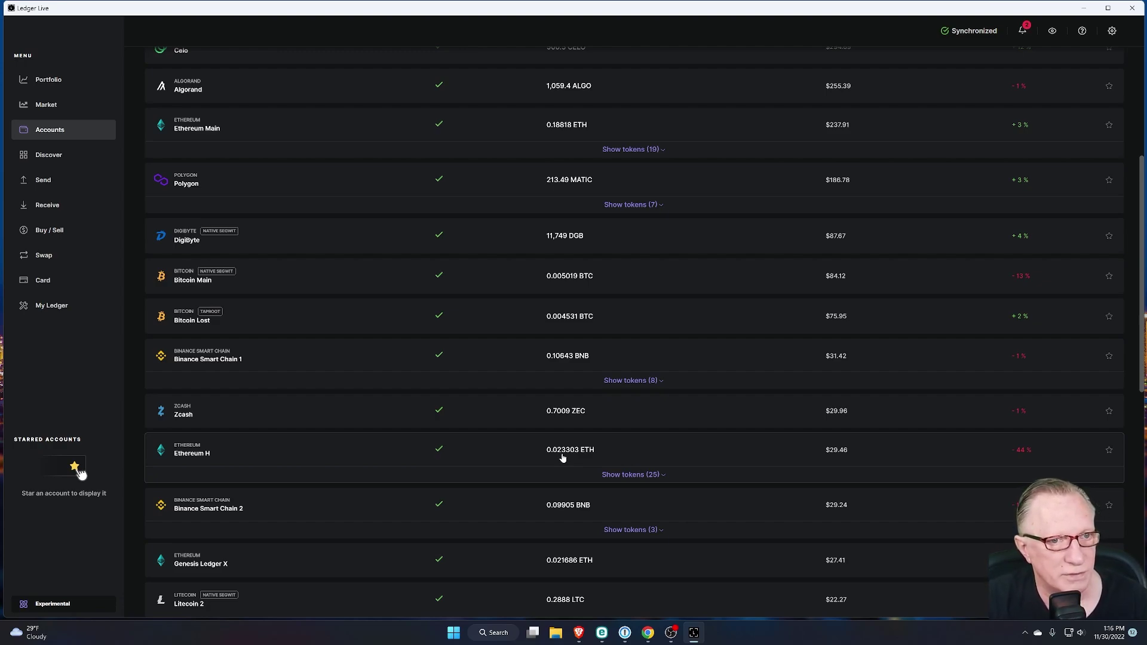
click(322, 452)
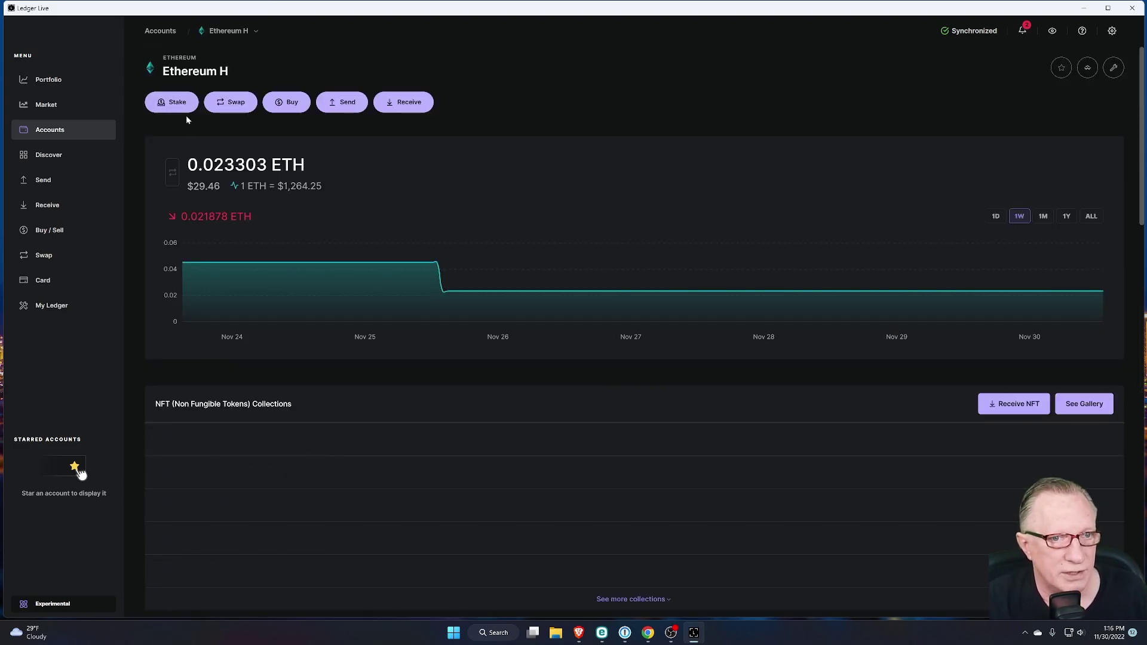
Generate the receive address for the Ethereum H account, copy it and verify it on the Ledger device
click(409, 105)
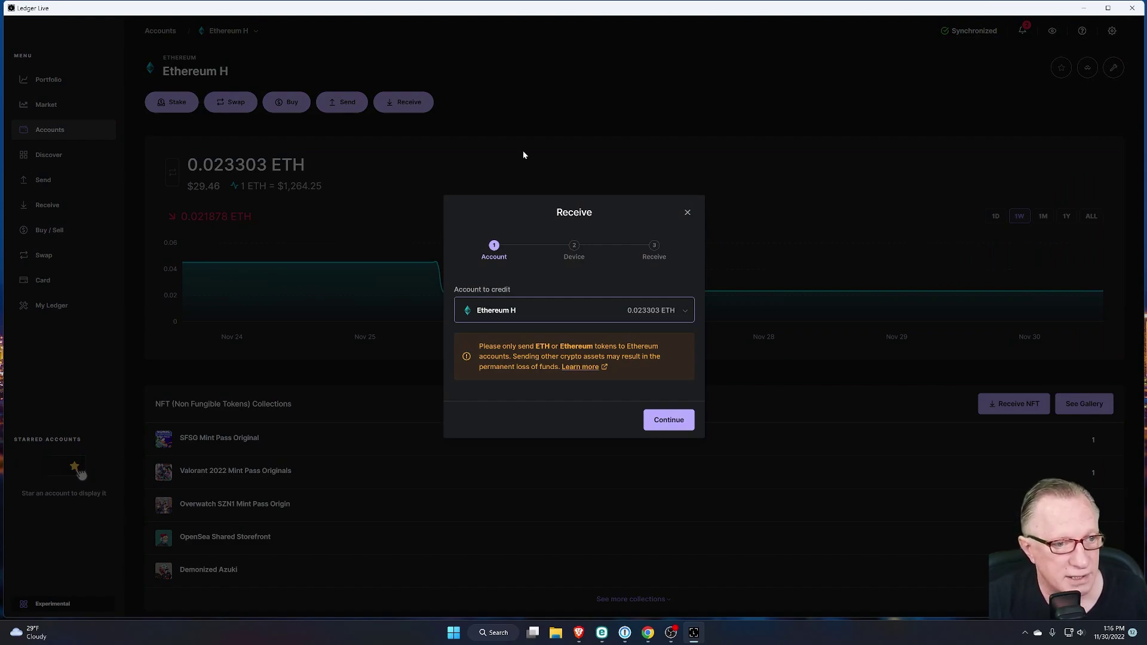
click(668, 421)
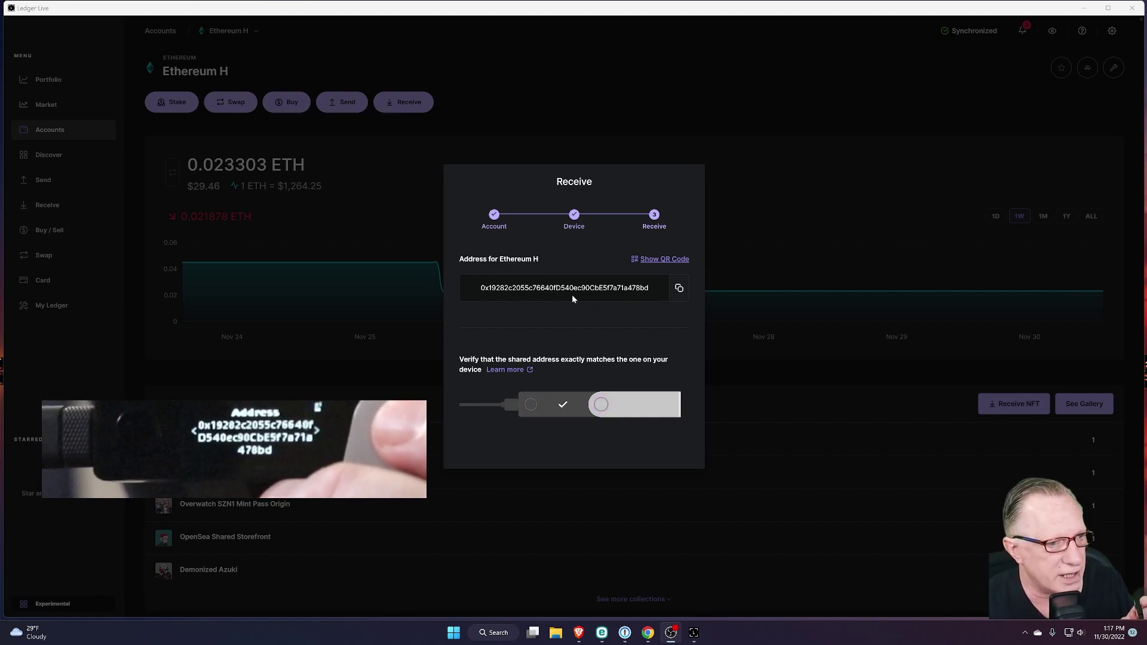
click(679, 288)
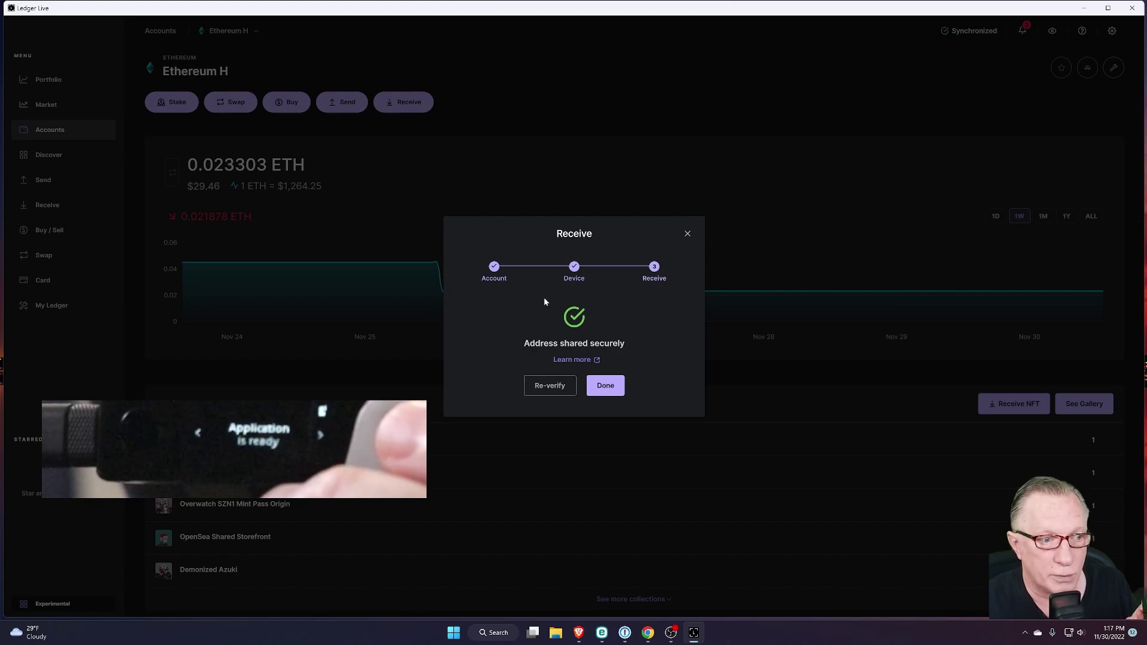
click(605, 385)
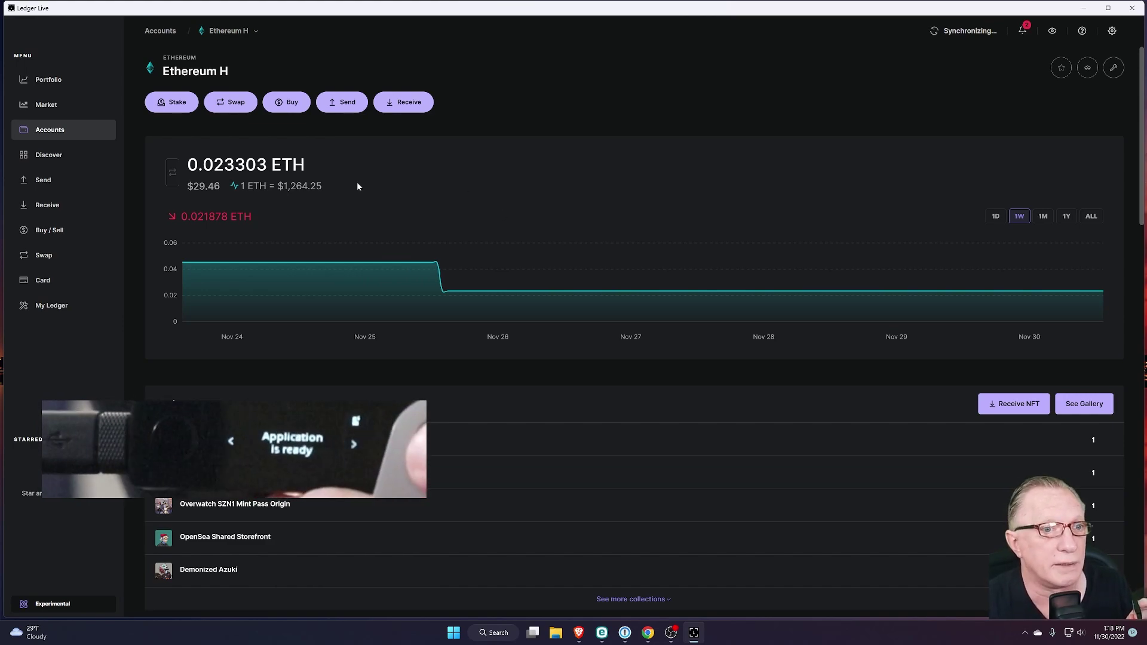
Start a transfer from the Ethereum Main account with the copied Ethereum H address pasted as the recipient
click(100, 131)
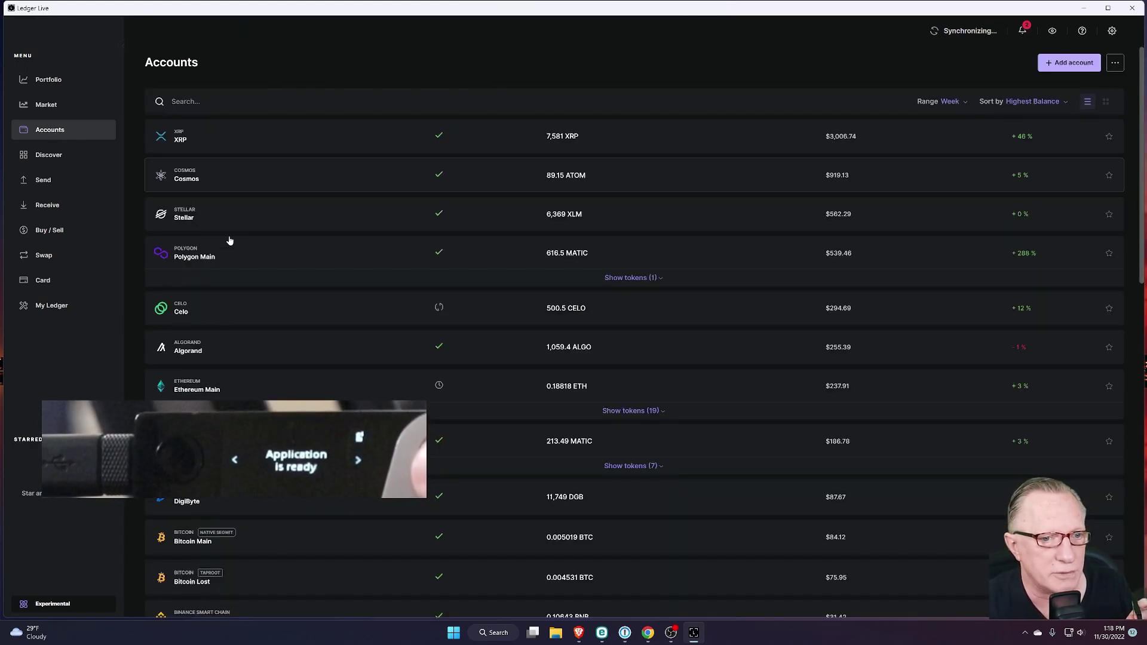
click(201, 389)
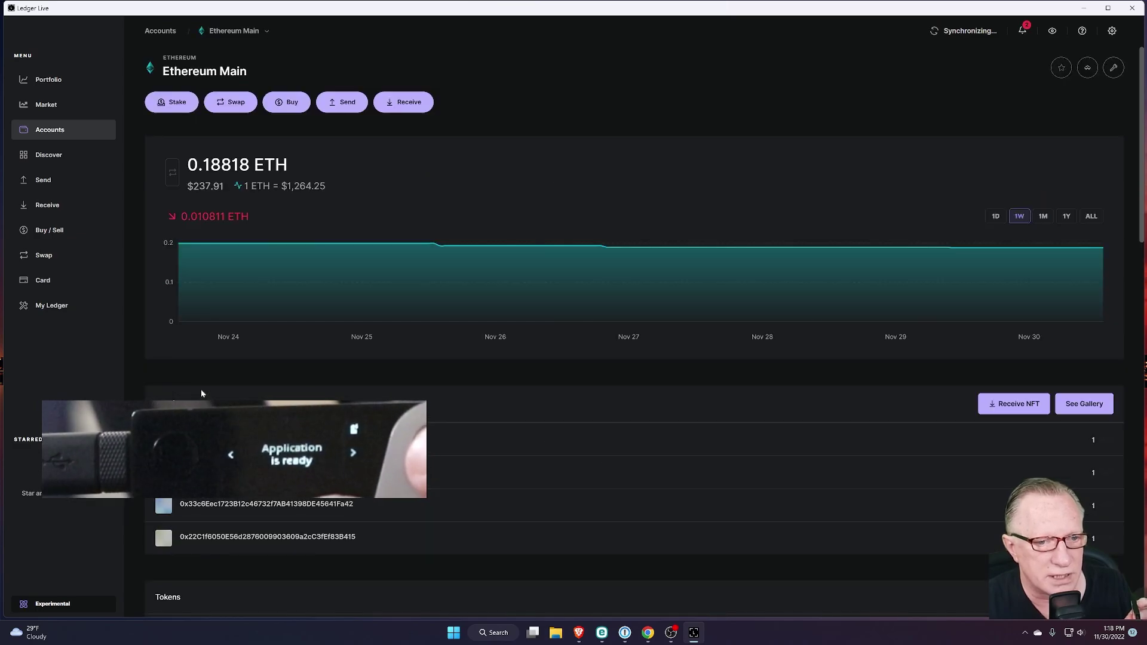
click(342, 102)
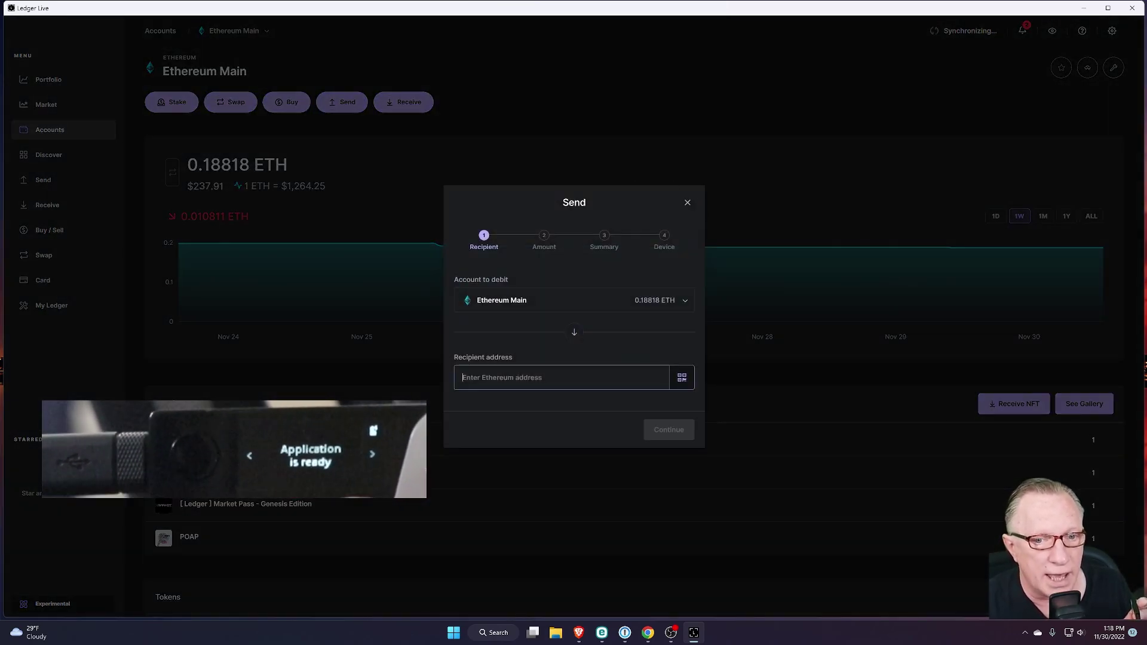
right_click(470, 379)
click(488, 411)
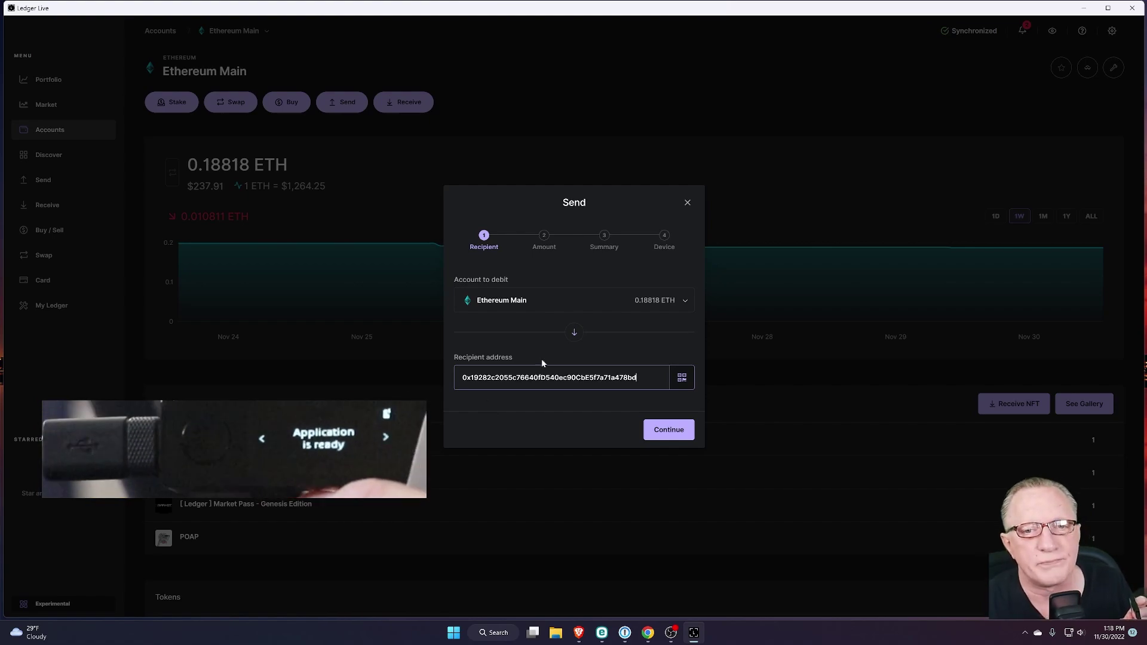
click(665, 432)
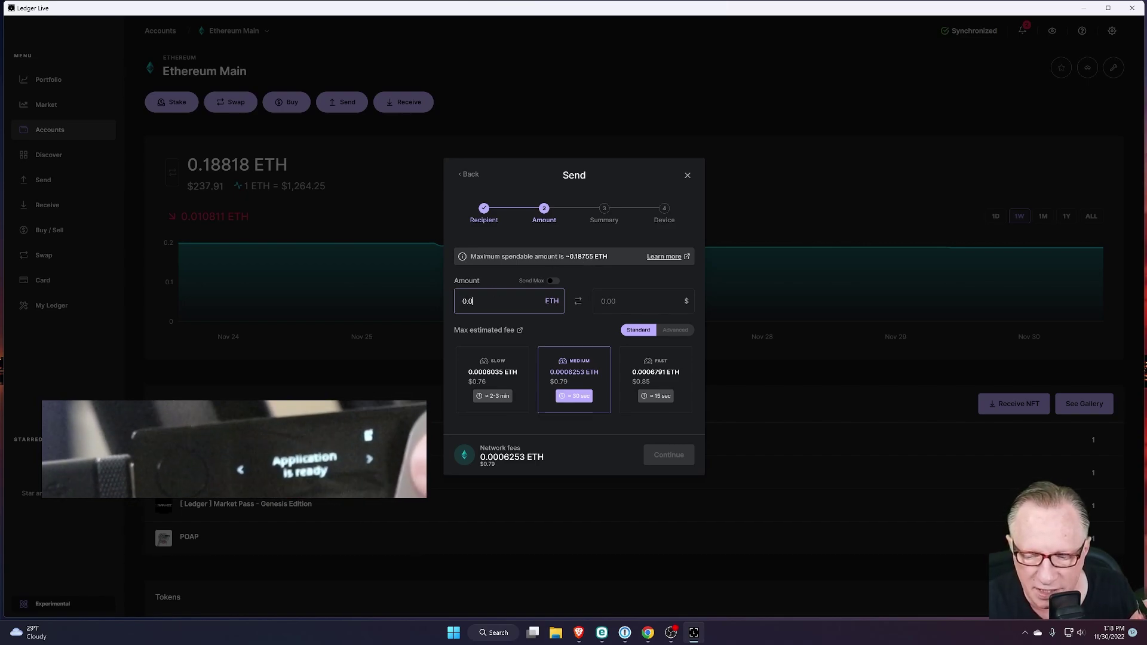
Send 0.05 ETH after comparing the network fee options, choosing the Slow fee and approving the transaction on the Ledger device
text(5)
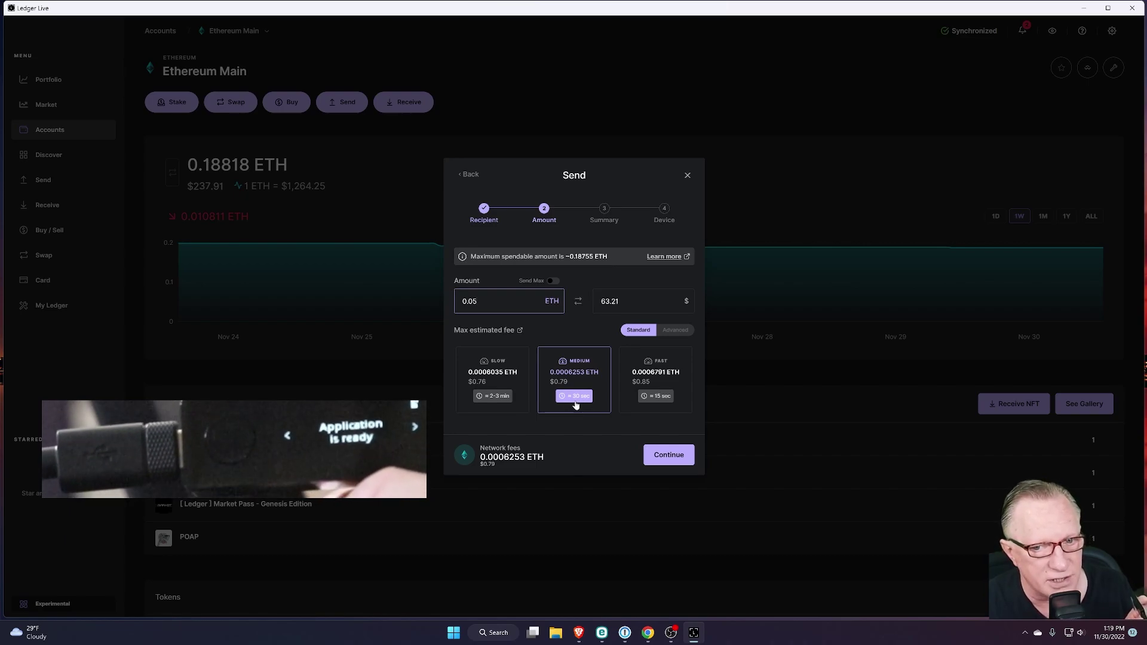
click(656, 375)
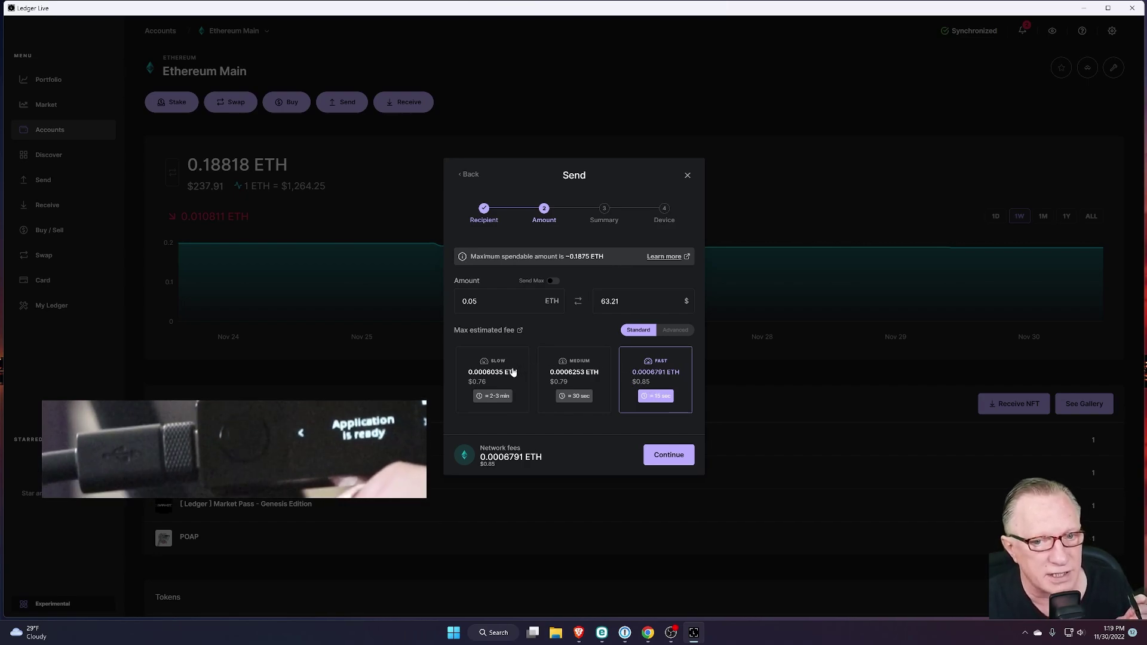
click(493, 376)
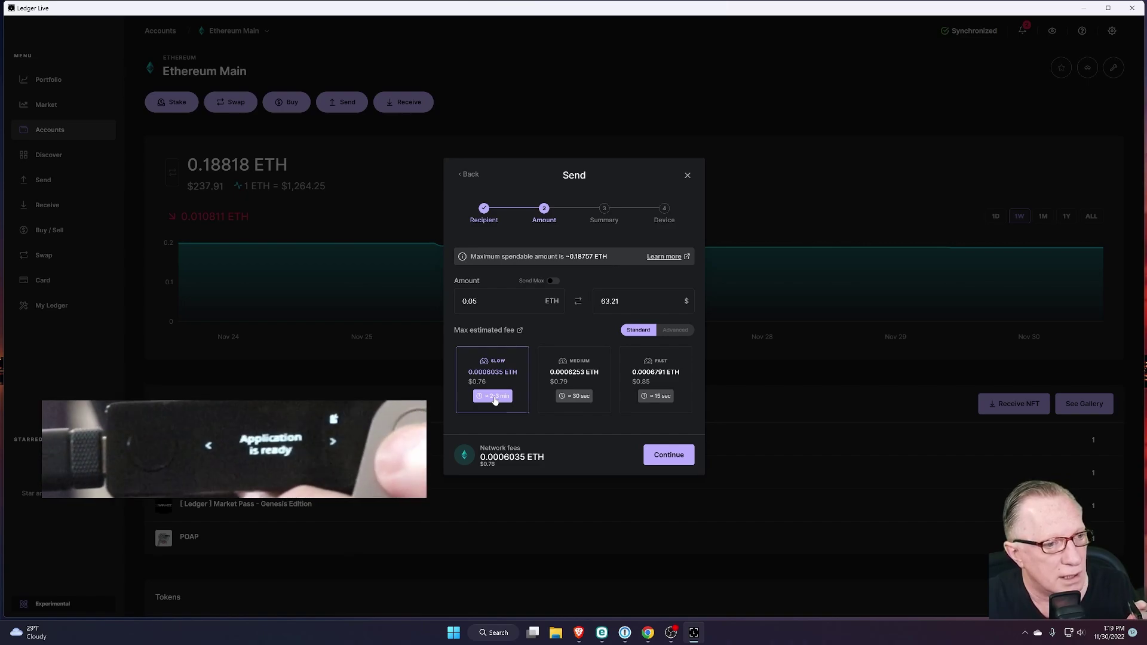
click(584, 371)
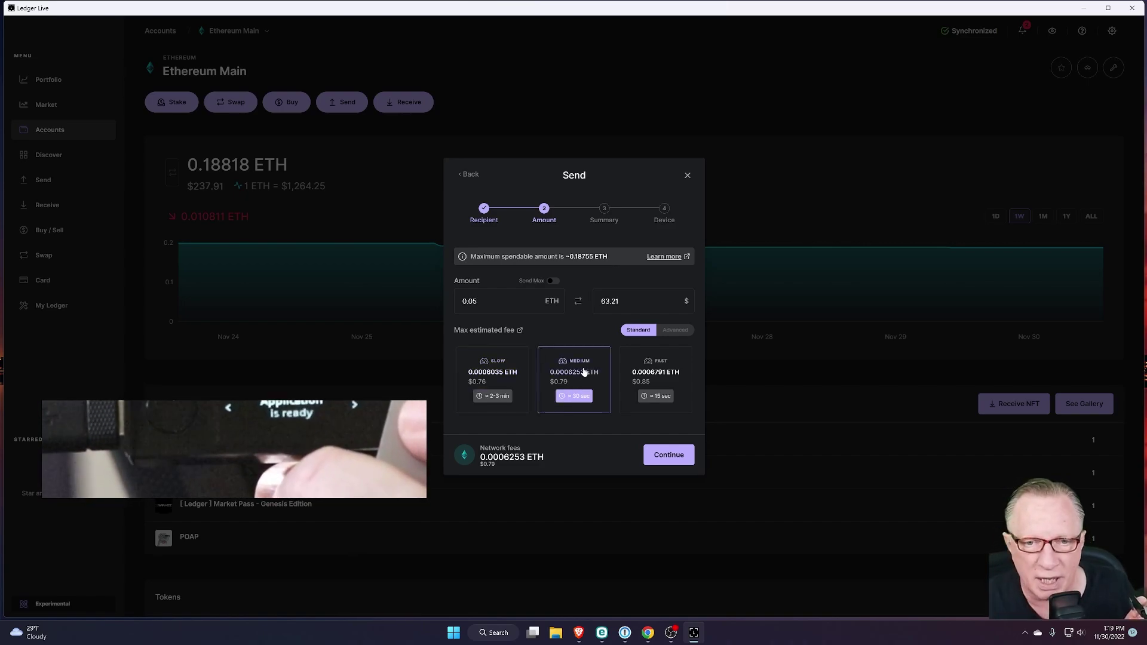
click(492, 379)
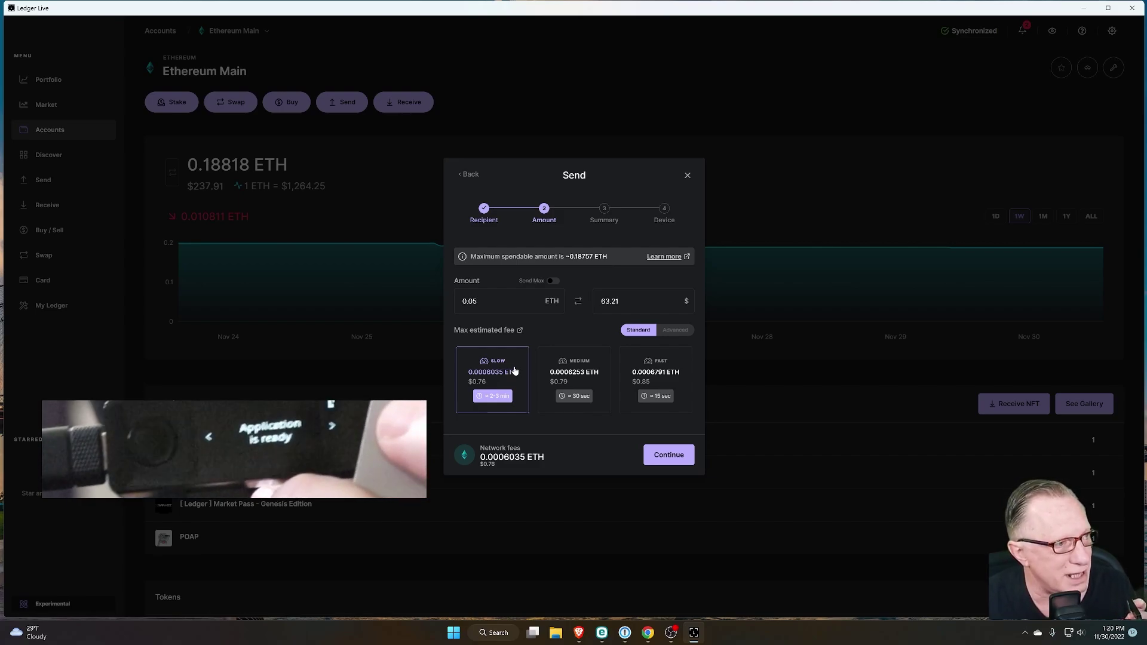
click(671, 463)
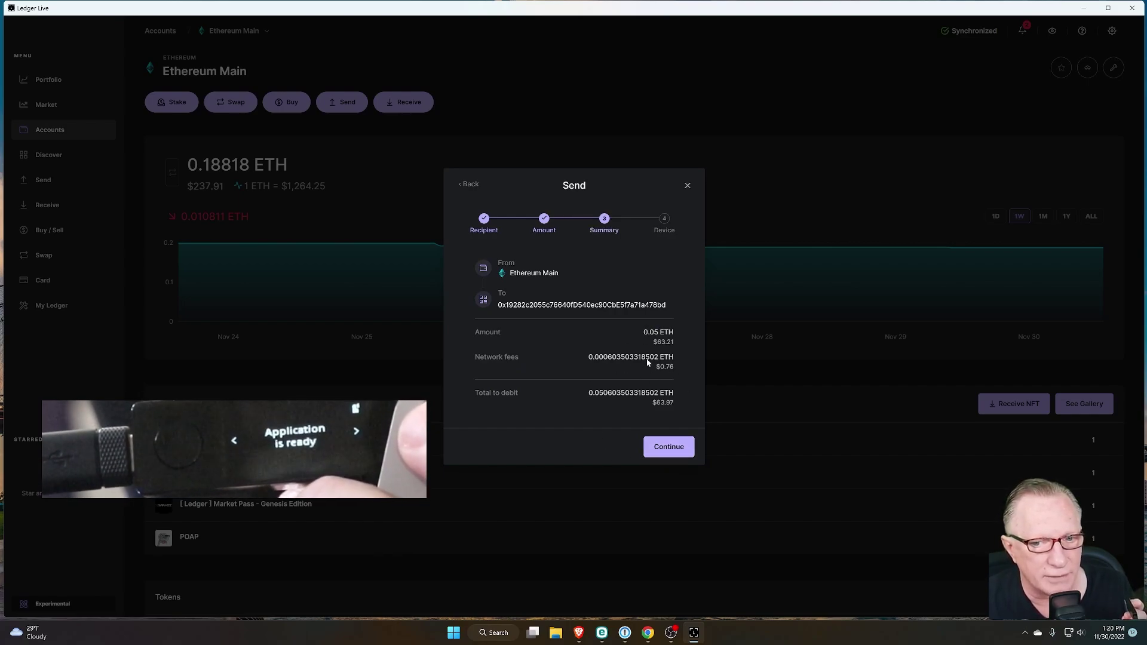
click(670, 448)
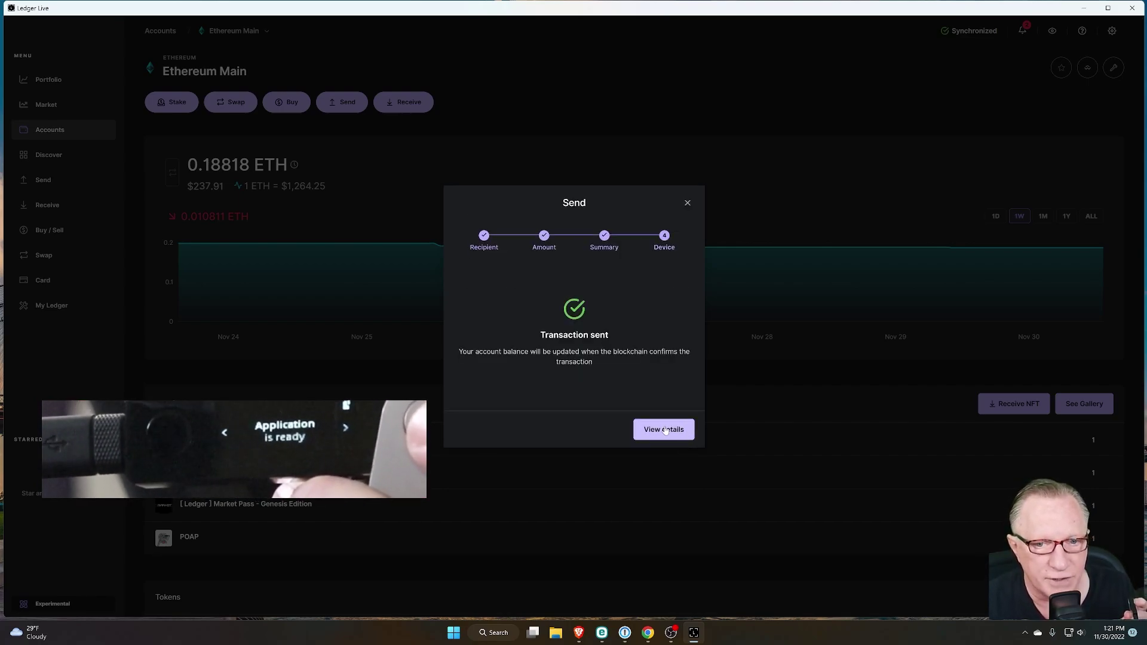
View the sent transaction's details and check it on Etherscan, returning to Ledger Live and closing the details
click(663, 430)
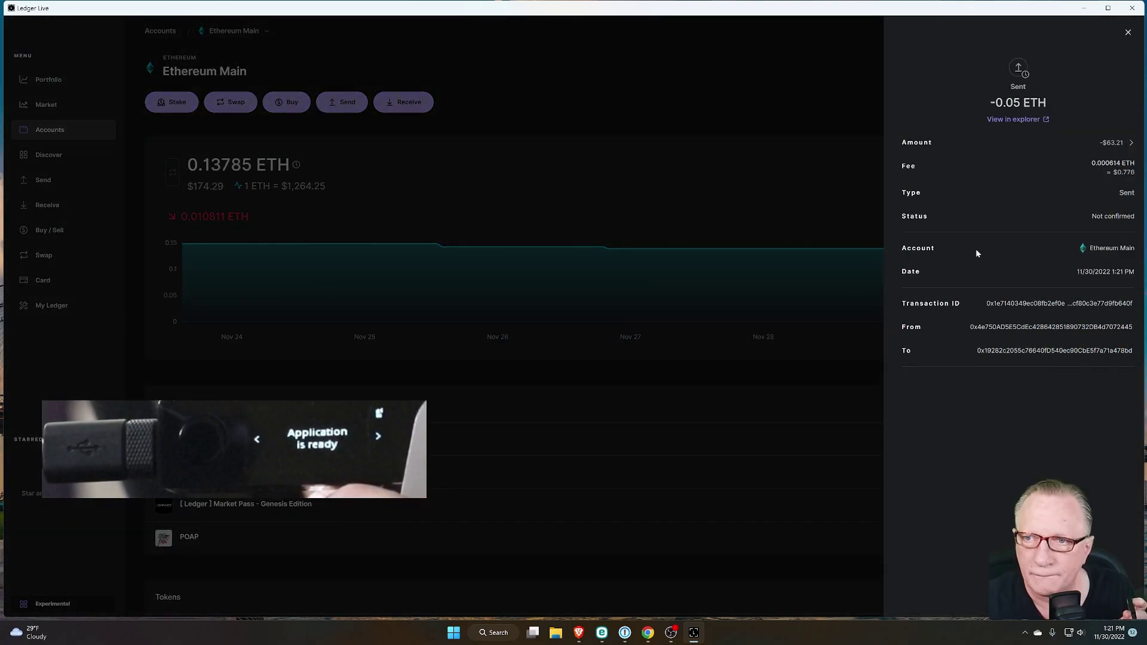
click(1013, 120)
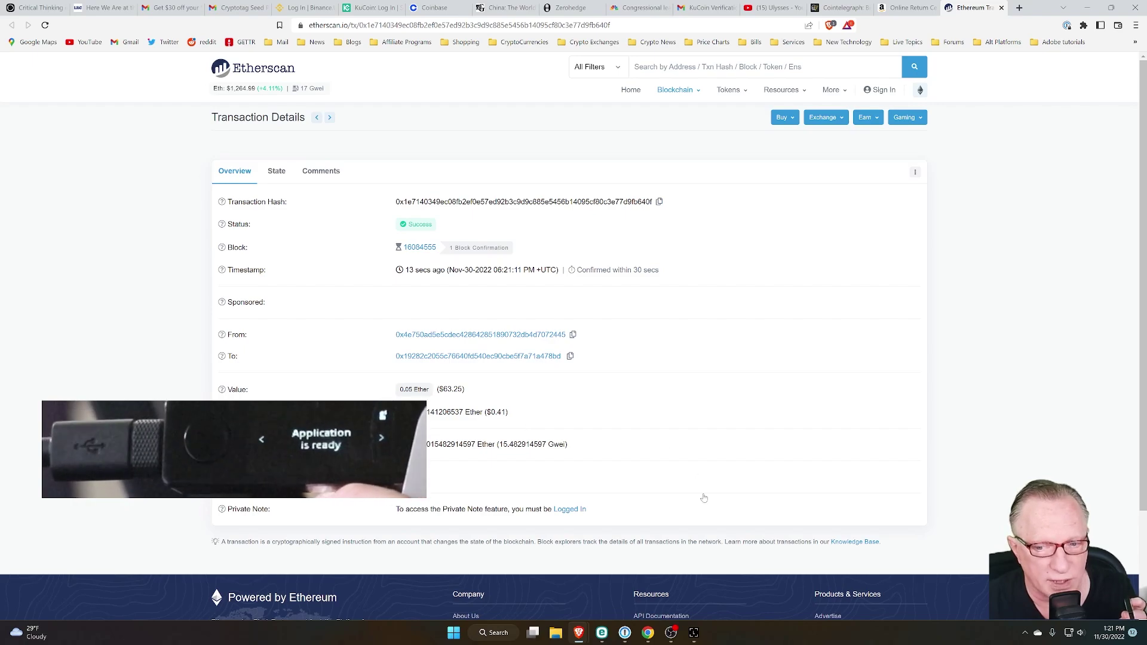
click(694, 632)
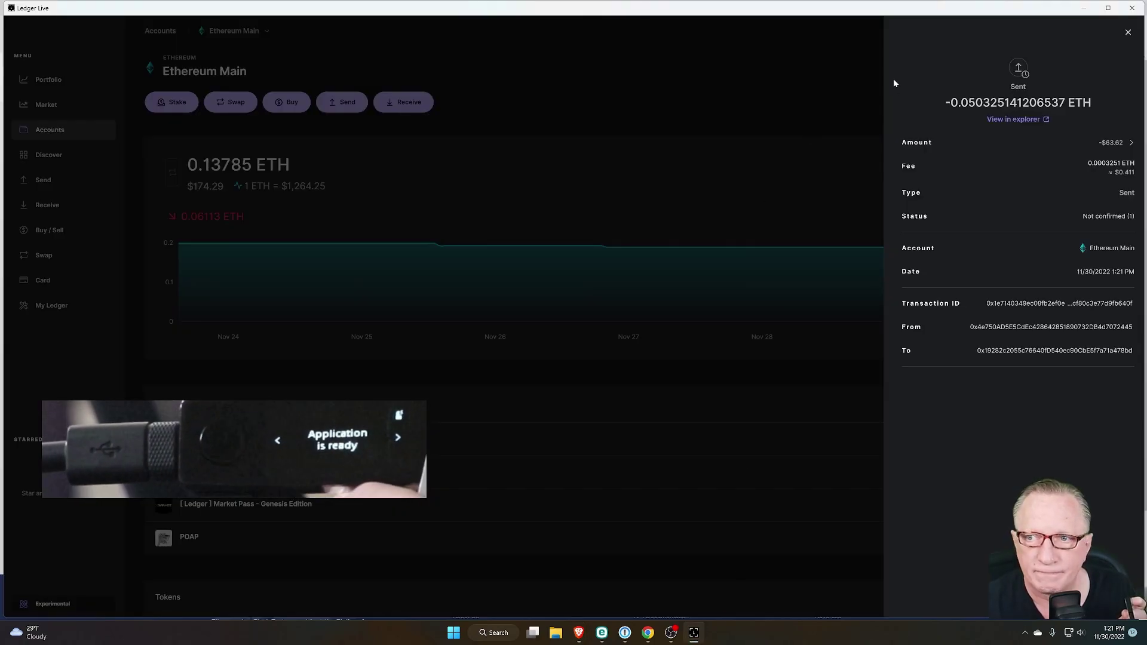
click(1128, 34)
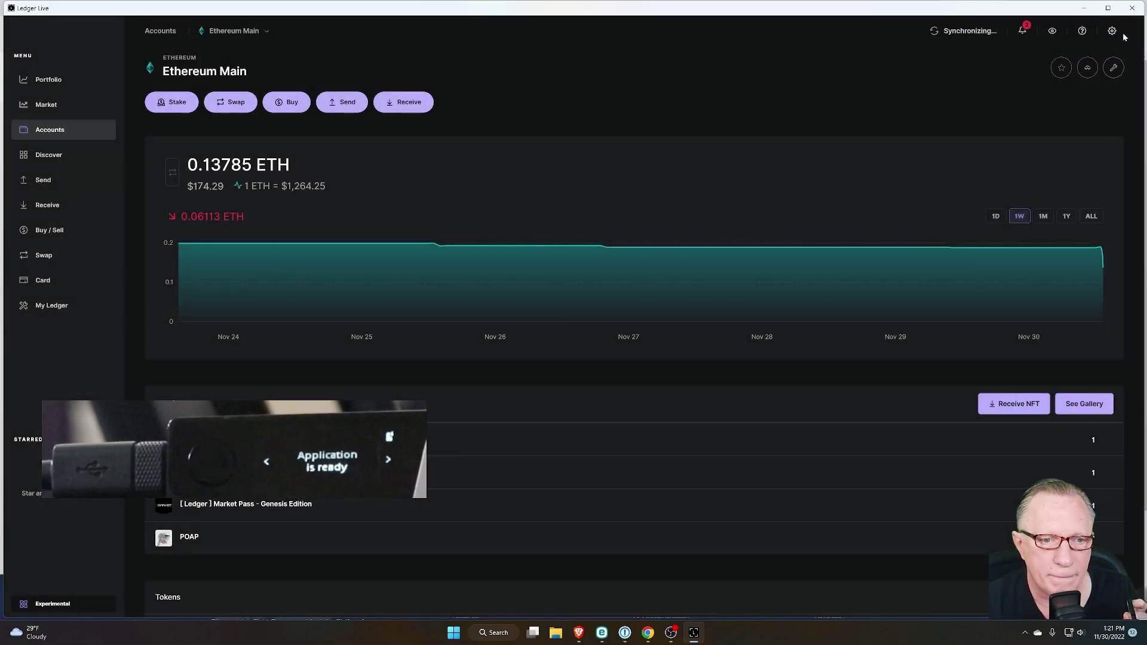
Find the Ethereum H account in the accounts list and open it to check its balance
click(57, 130)
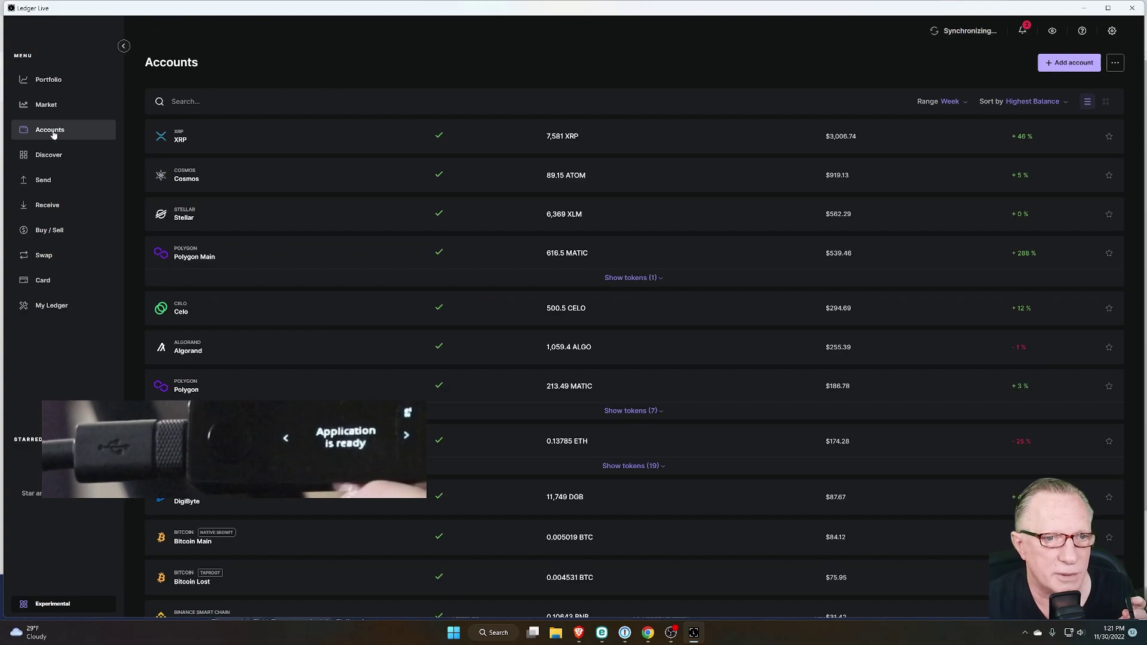
scroll(410, 231, down, 3)
scroll(409, 231, down, 2)
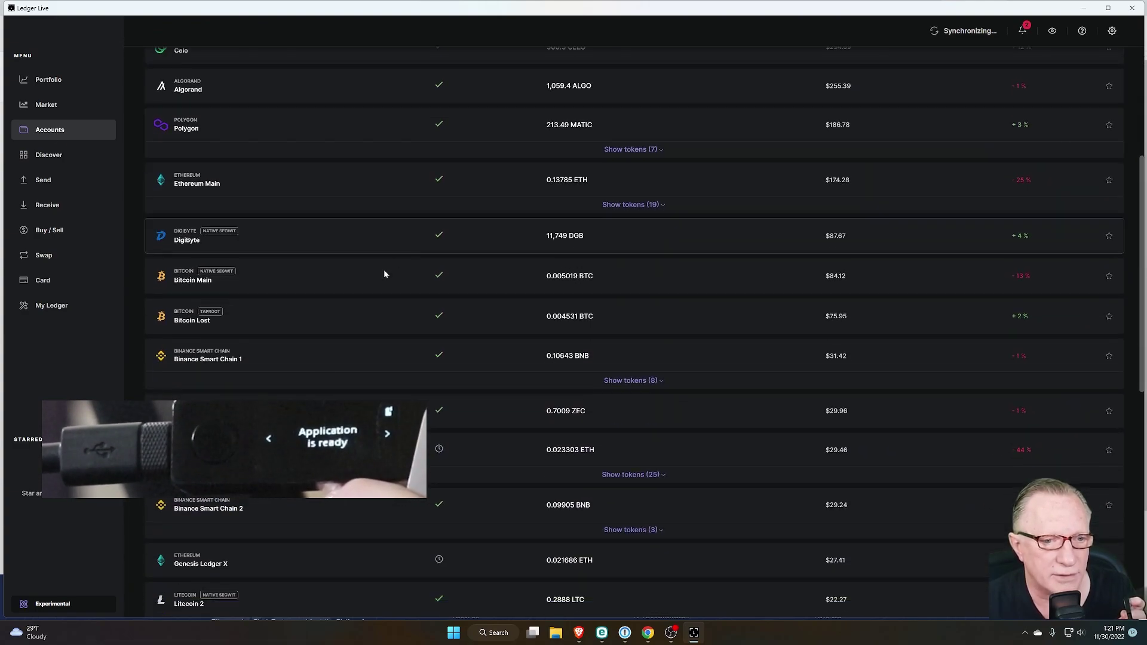
click(558, 450)
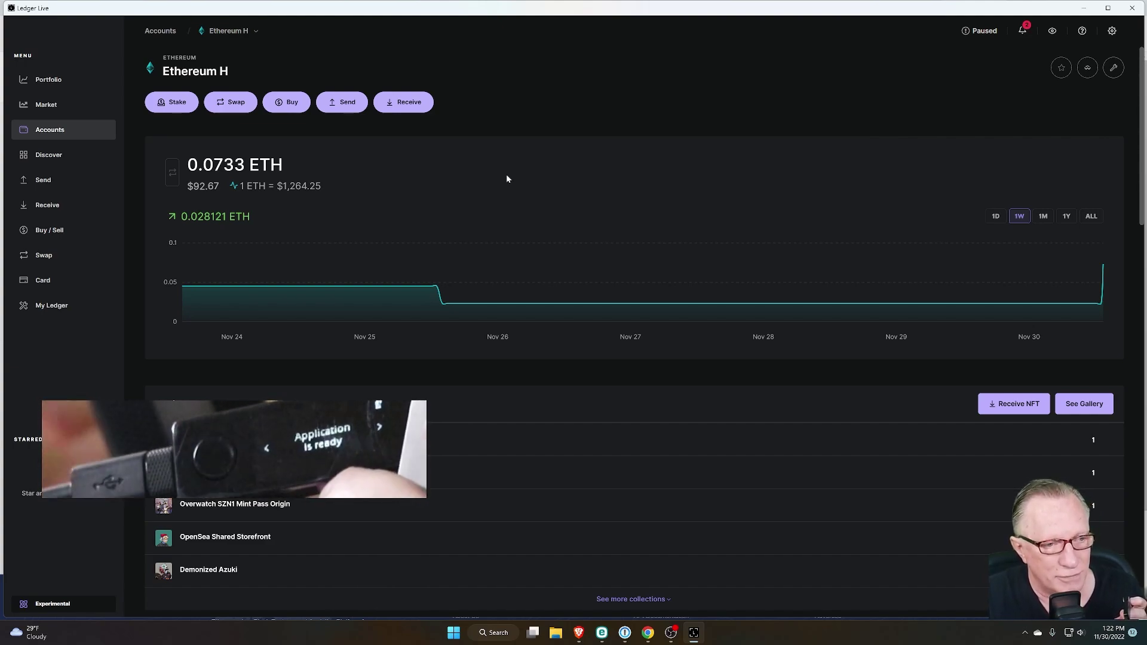
Reopen the Ethereum H account, find today's received 0.05 ETH operation and view that transaction in the block explorer
click(59, 130)
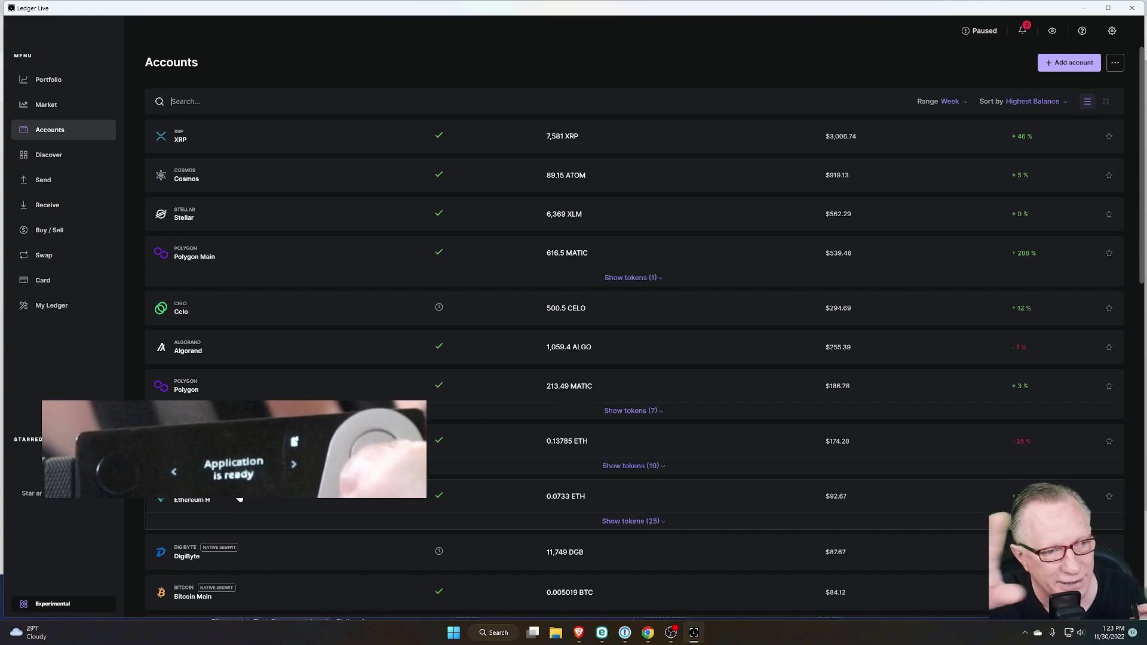
click(172, 102)
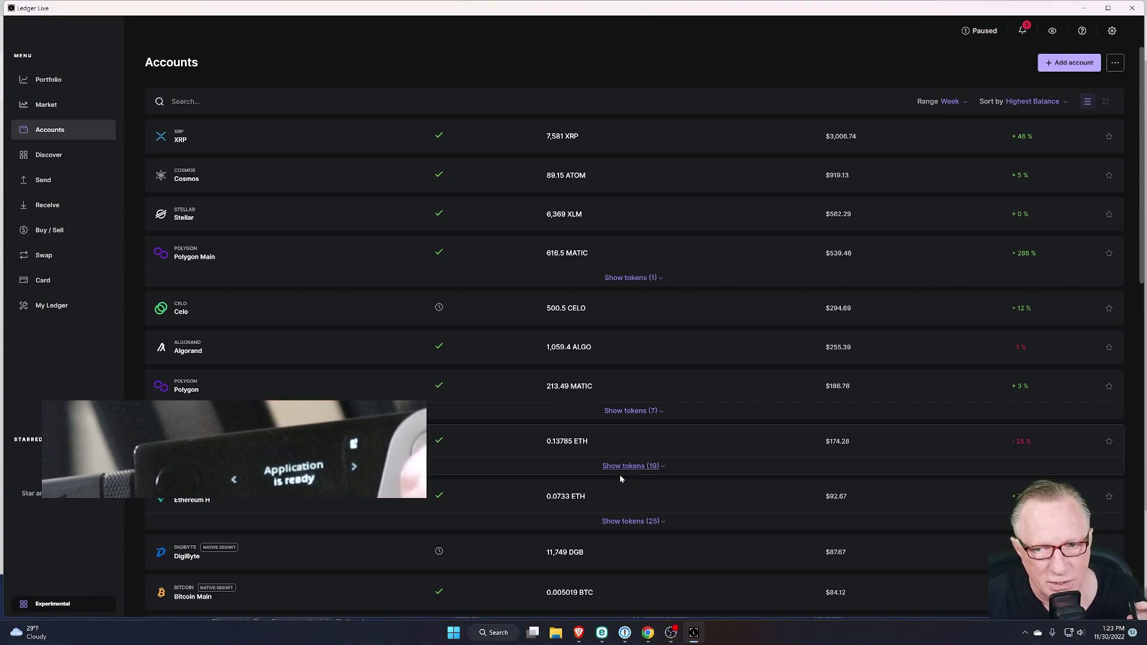
click(573, 498)
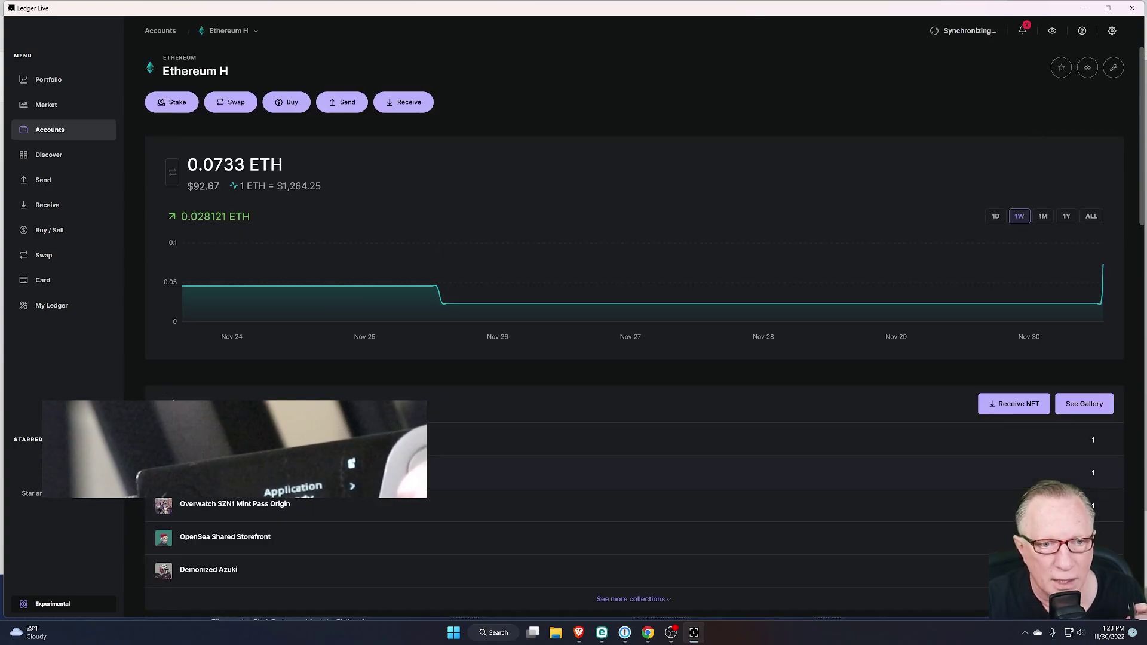
scroll(478, 287, down, 3)
scroll(492, 298, down, 5)
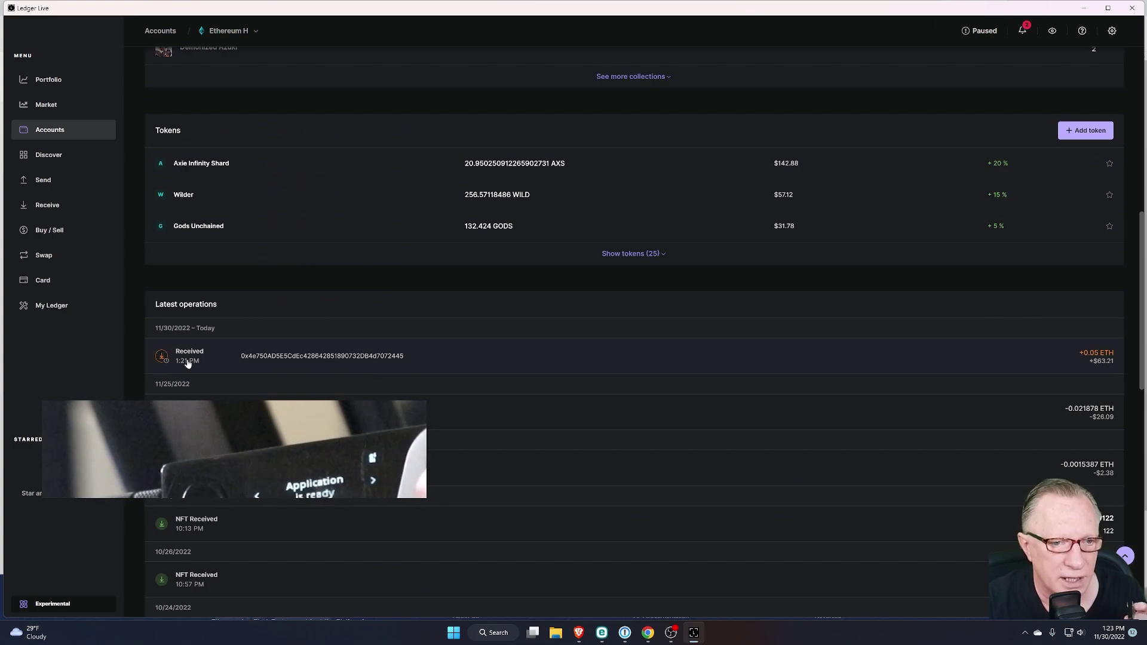
click(293, 357)
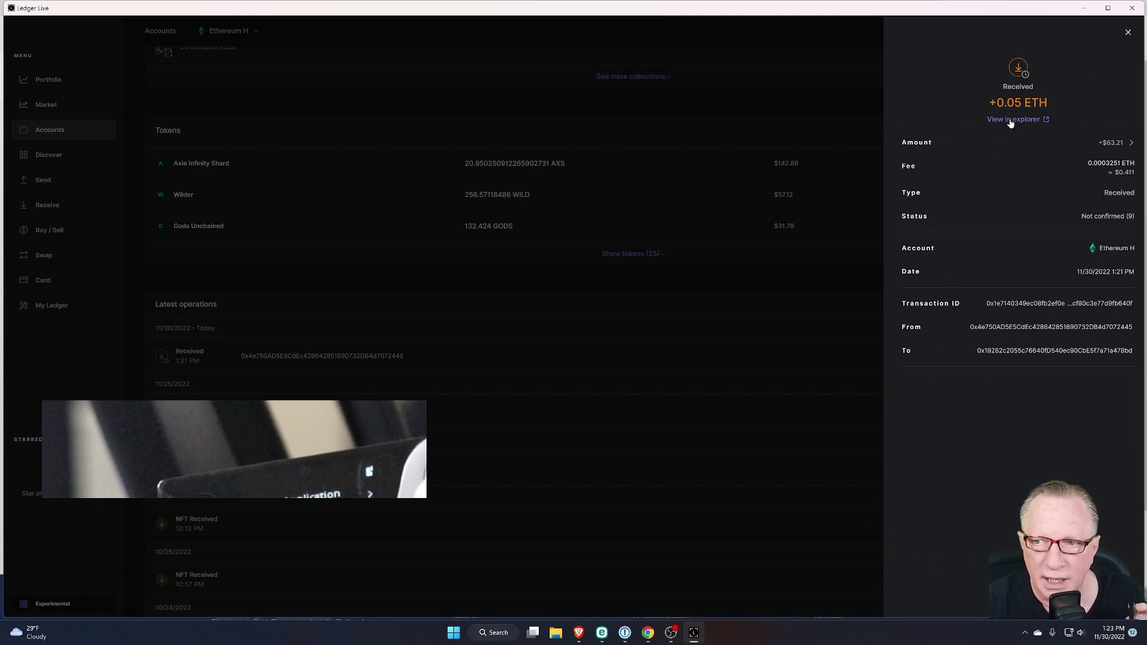
click(1010, 122)
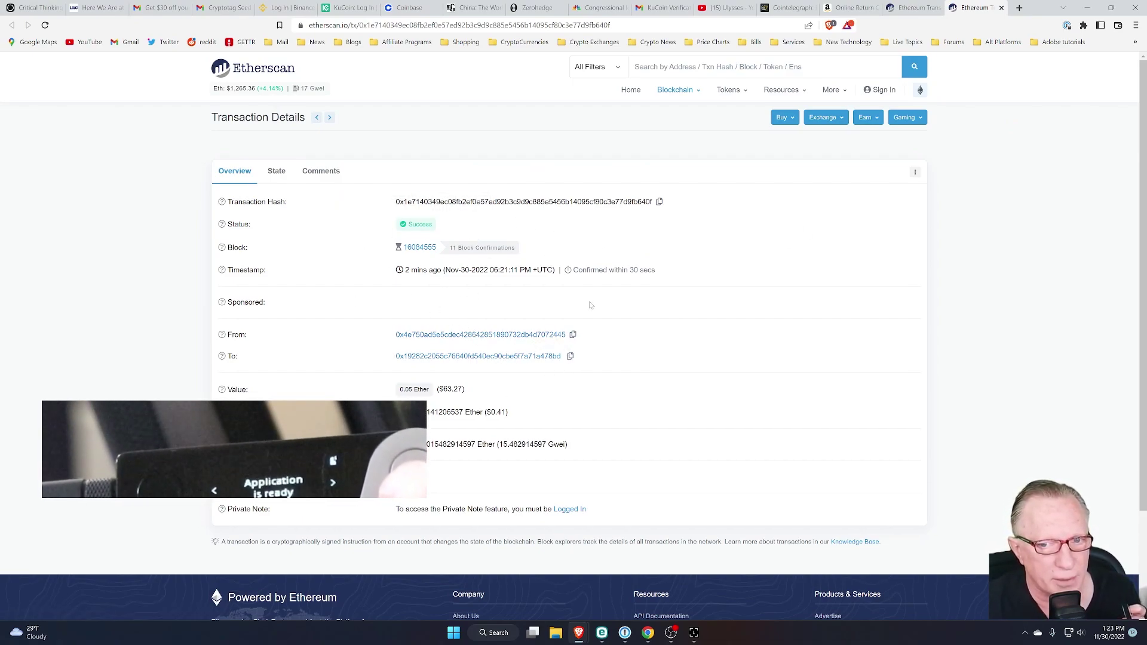
Read the EIP-712 proposal's abstract and motivation in the browser, comparing the two example MetaMask signing prompts
key(alt+Tab)
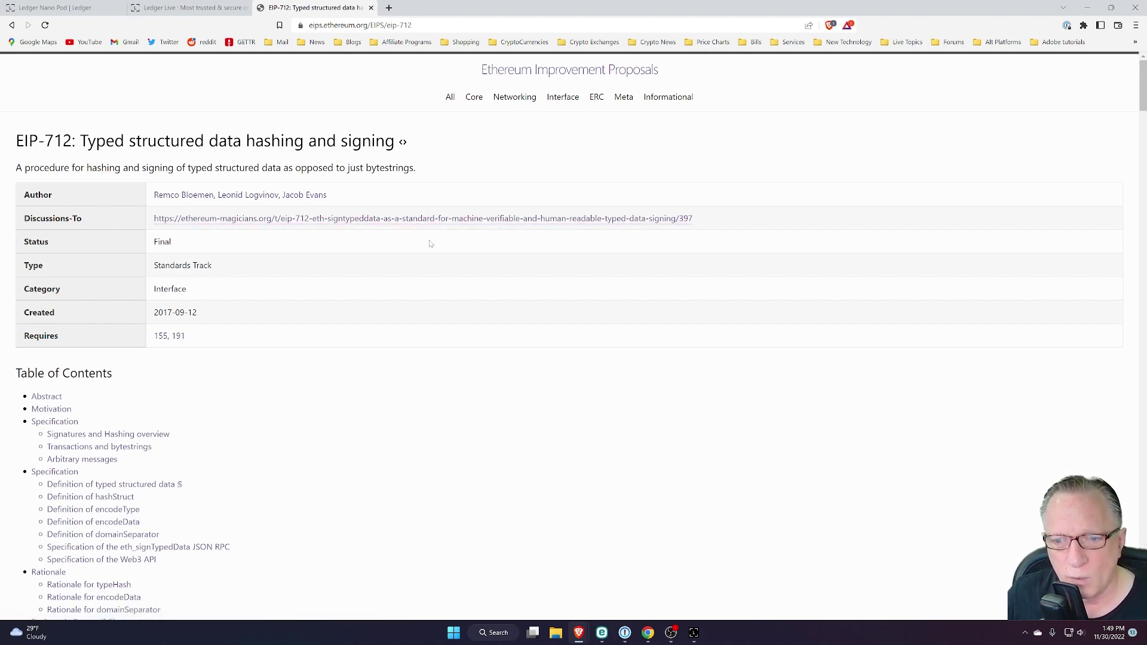
scroll(430, 244, down, 7)
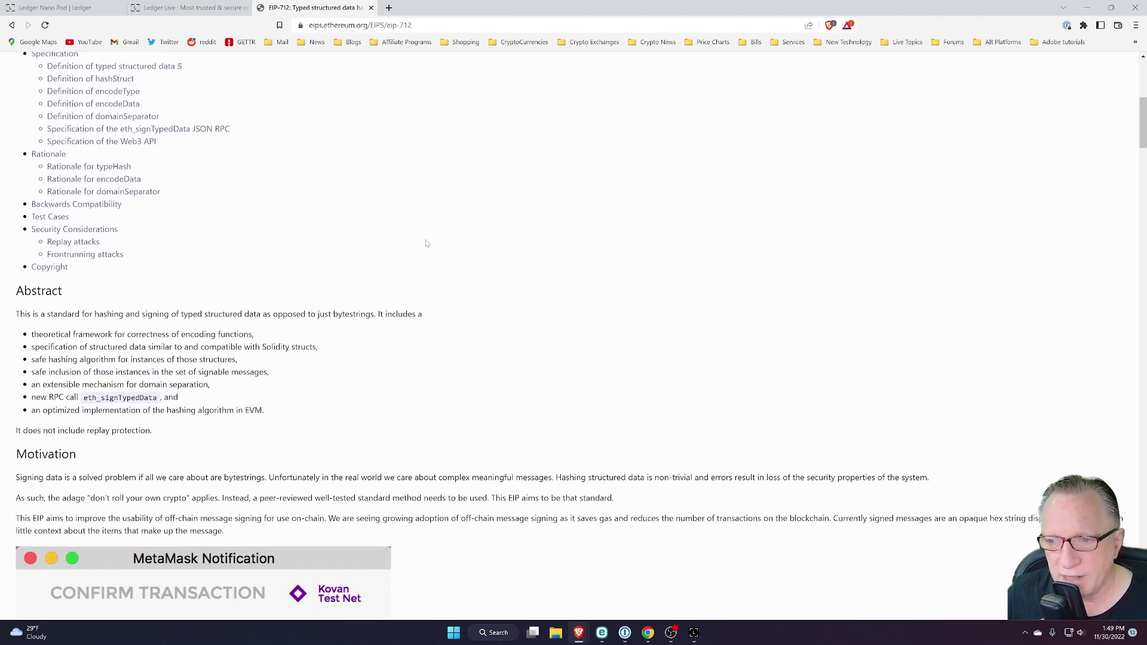
scroll(426, 243, down, 5)
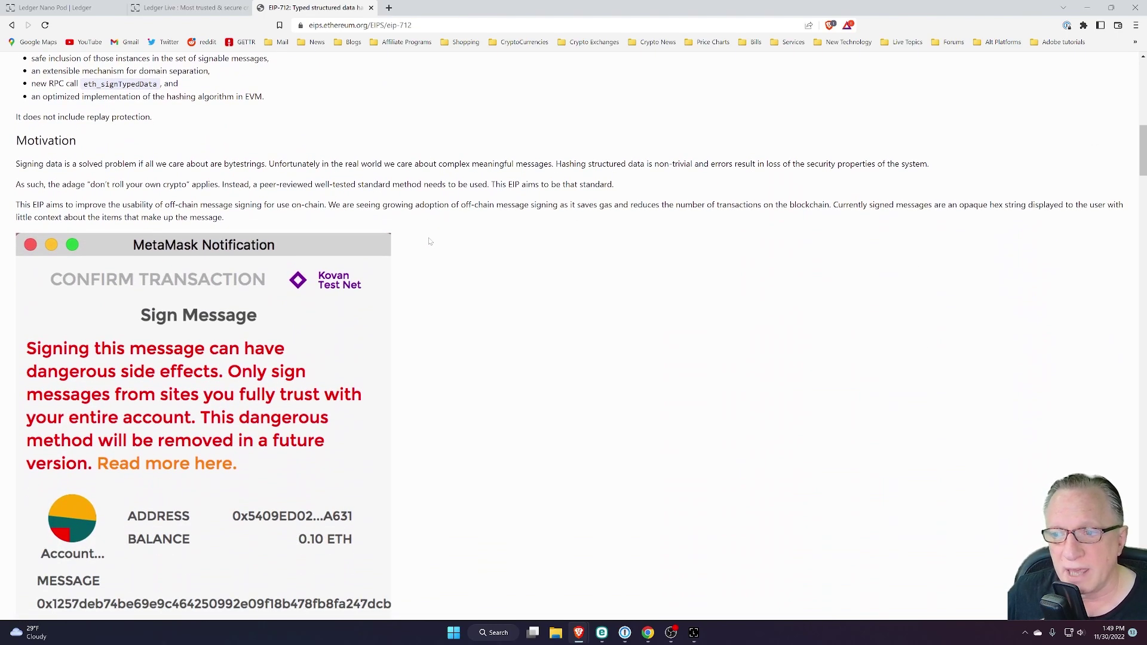
scroll(428, 240, down, 4)
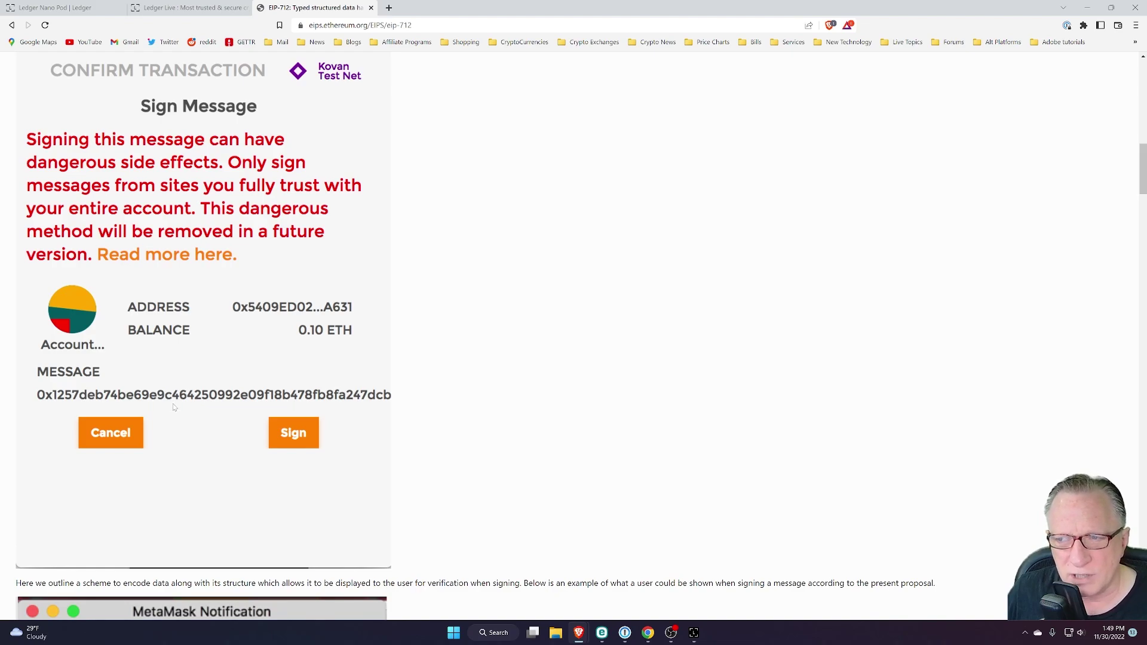
scroll(214, 466, up, 1)
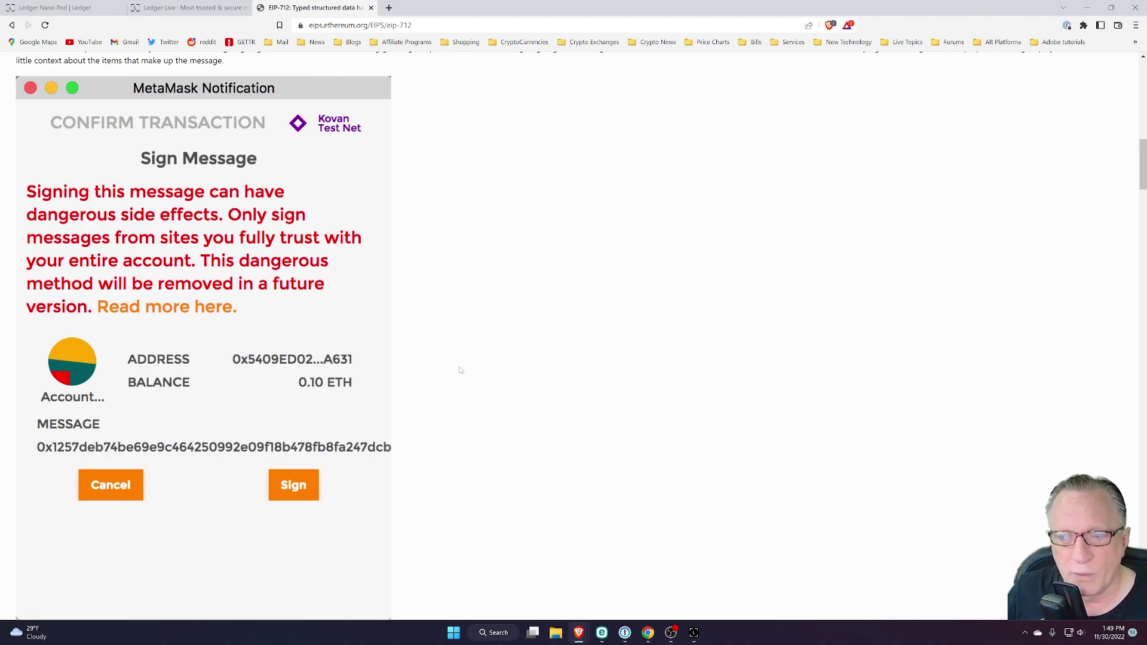
scroll(460, 370, down, 10)
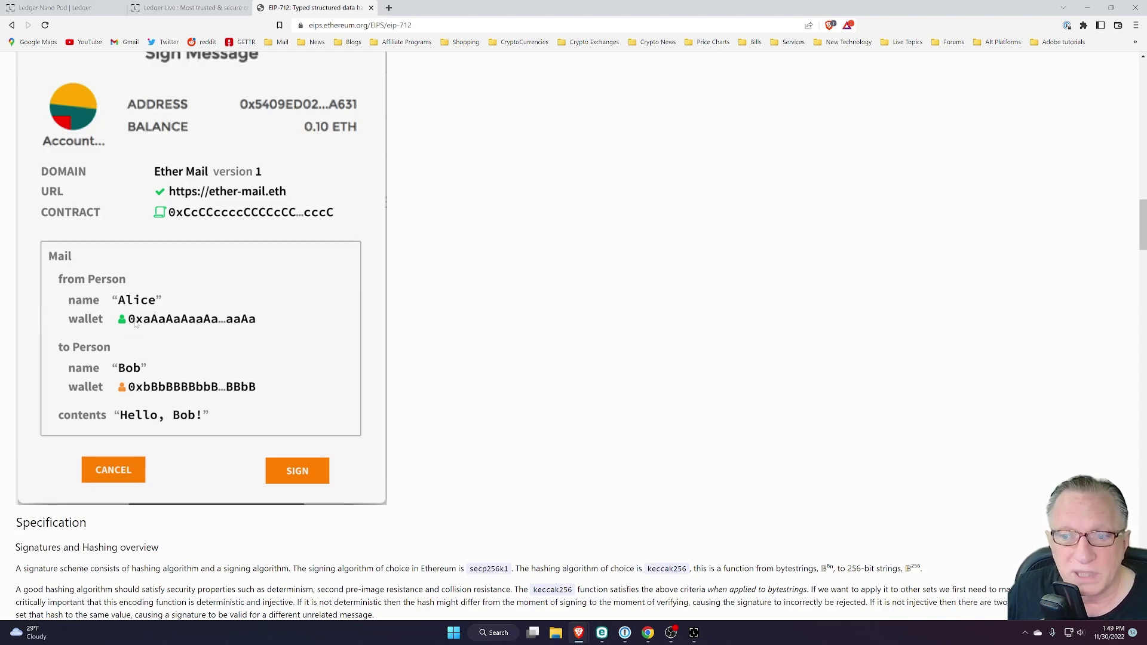
scroll(257, 369, up, 10)
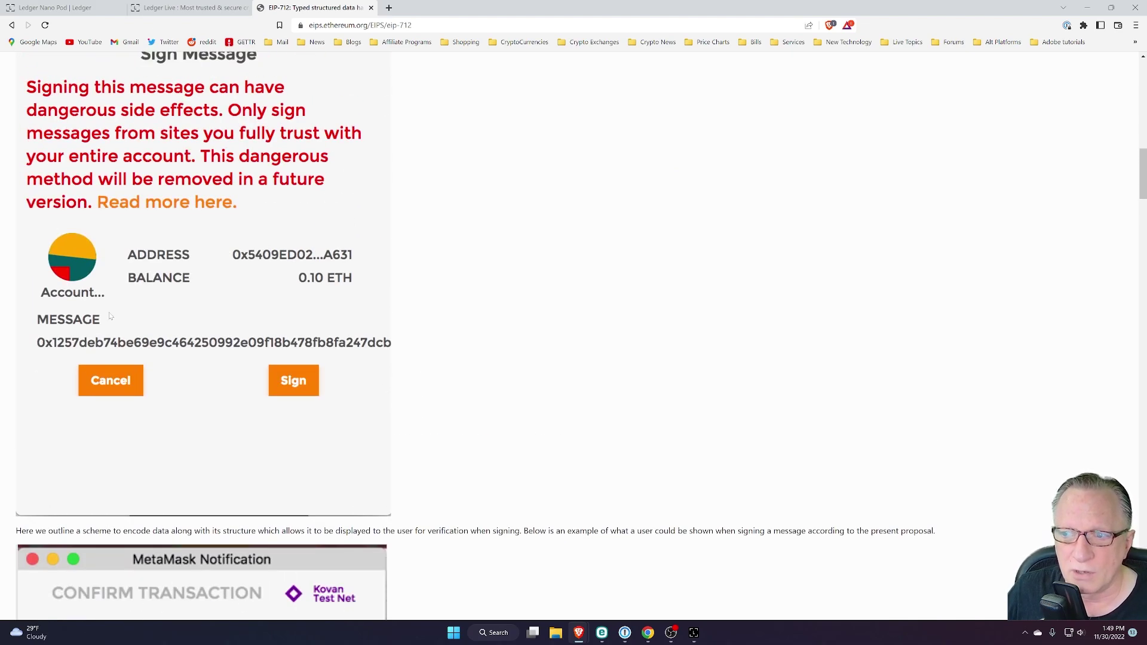
scroll(588, 385, up, 3)
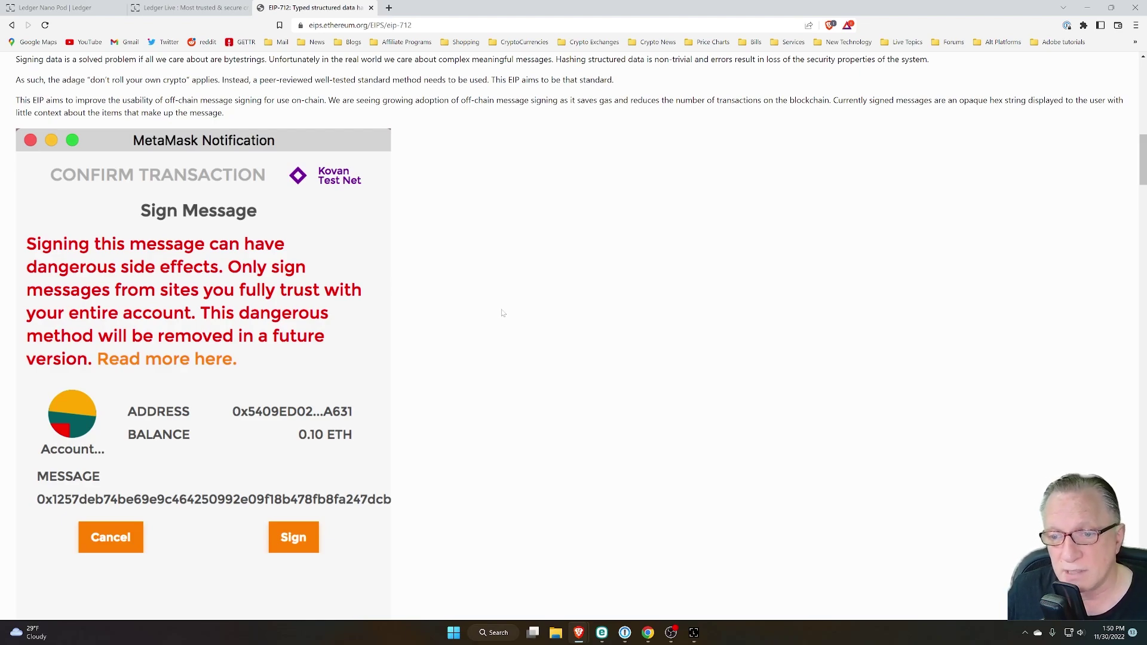
Switch back to Ledger Live and open the Cardano Nano X account from the accounts list
click(693, 632)
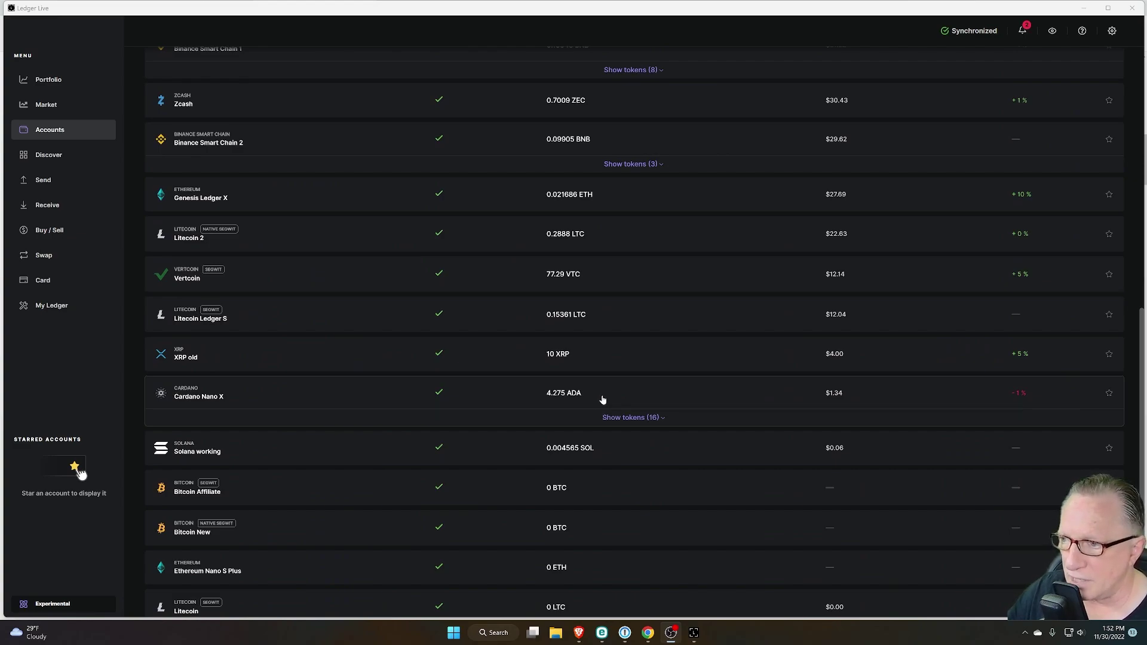
click(561, 395)
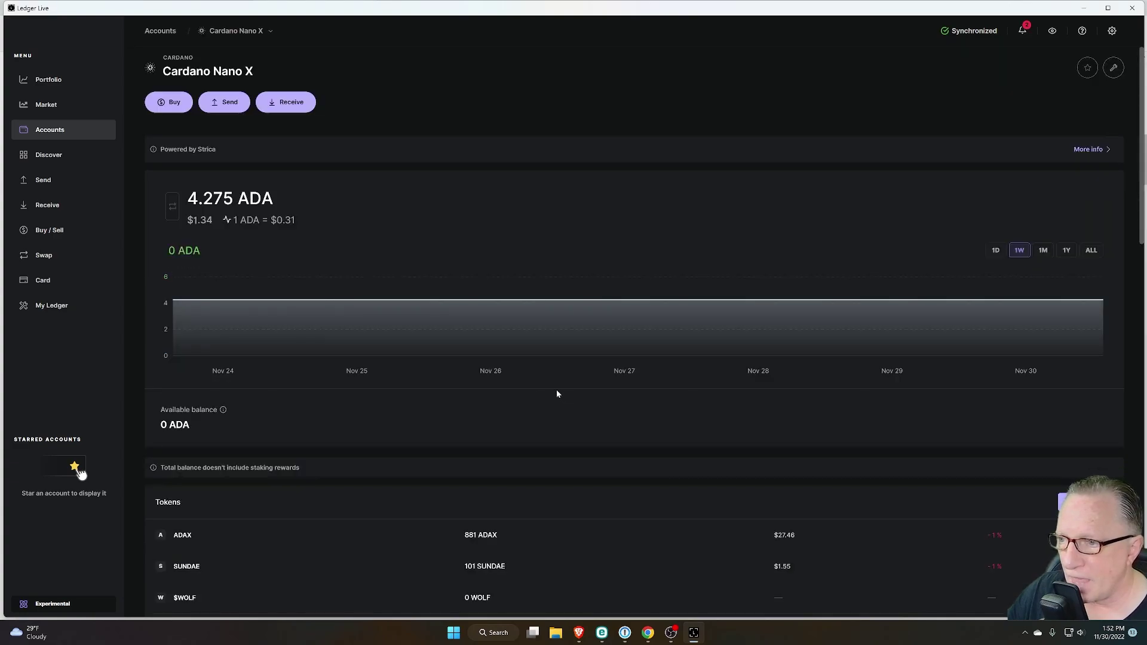
Review the Cardano Nano X account's ADA balance and its list of tokens
scroll(476, 264, down, 2)
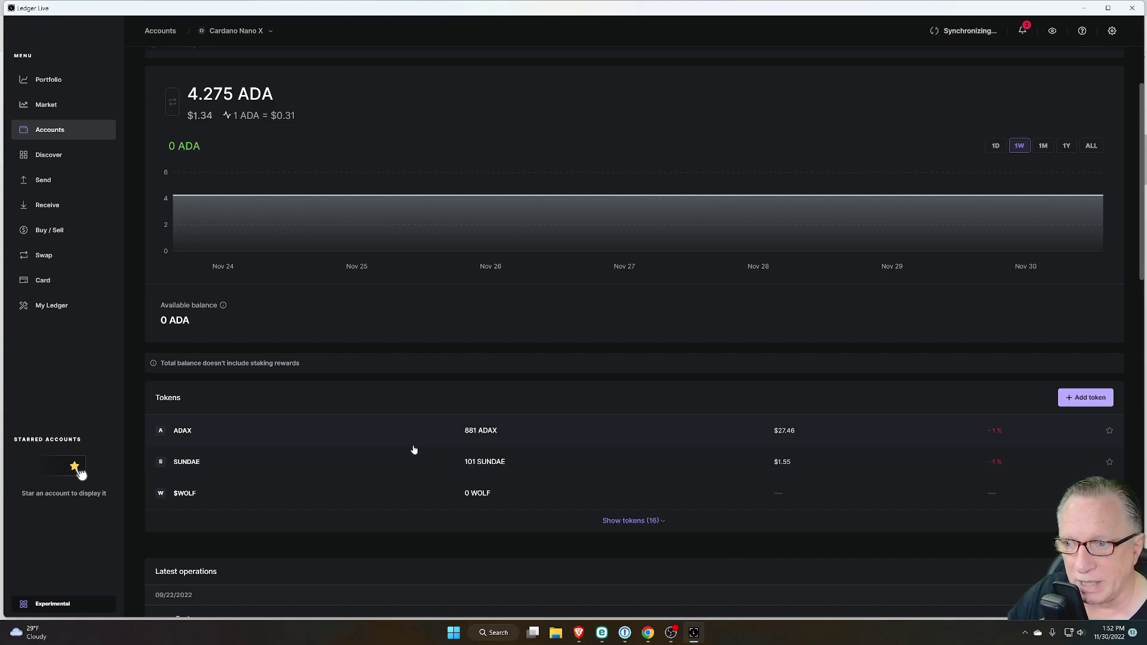
scroll(425, 457, up, 2)
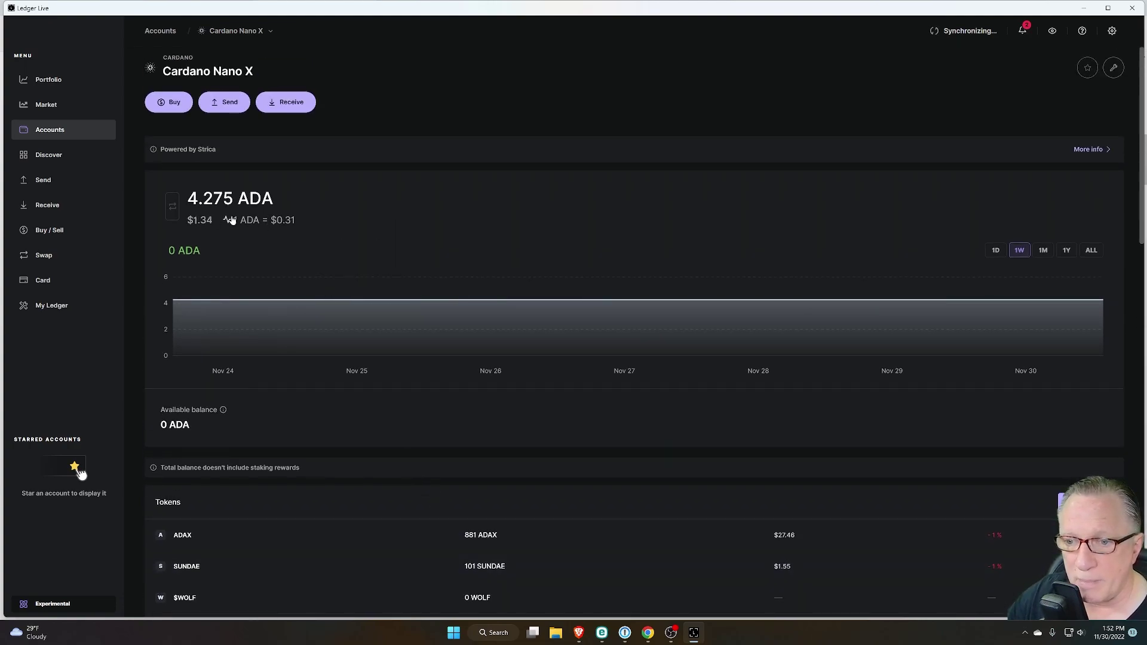
scroll(671, 355, down, 3)
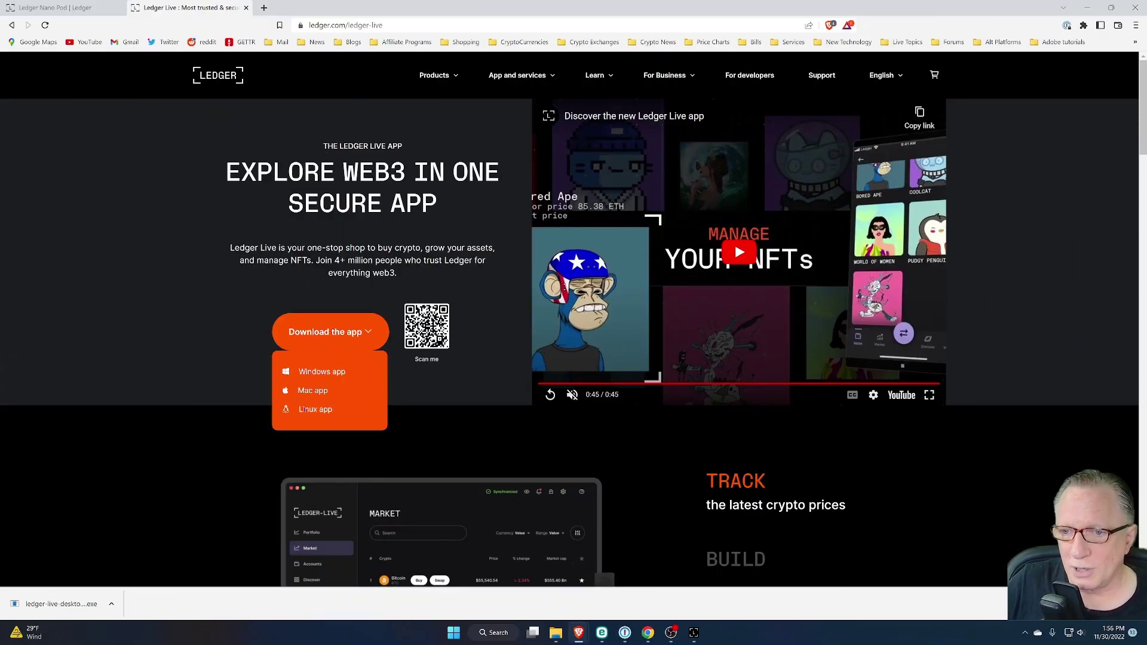
Show the Ledger Nano Pod product page in the browser, view the Nano S Plus Pod variant and return to the Nano X Pod
click(69, 8)
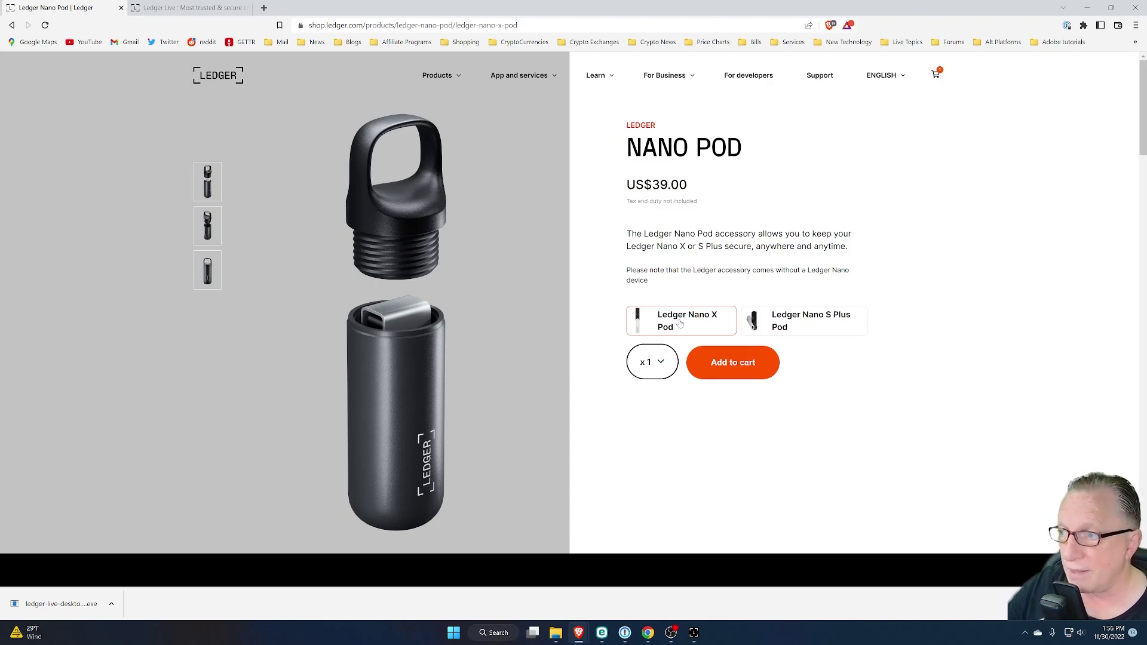
click(811, 325)
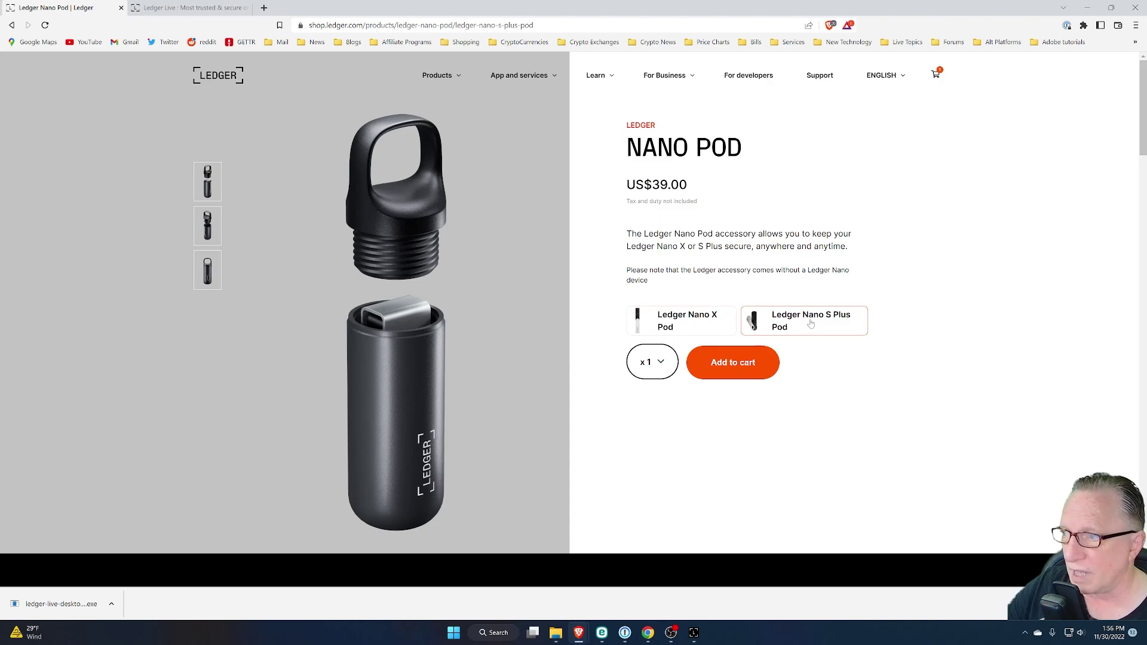
click(694, 326)
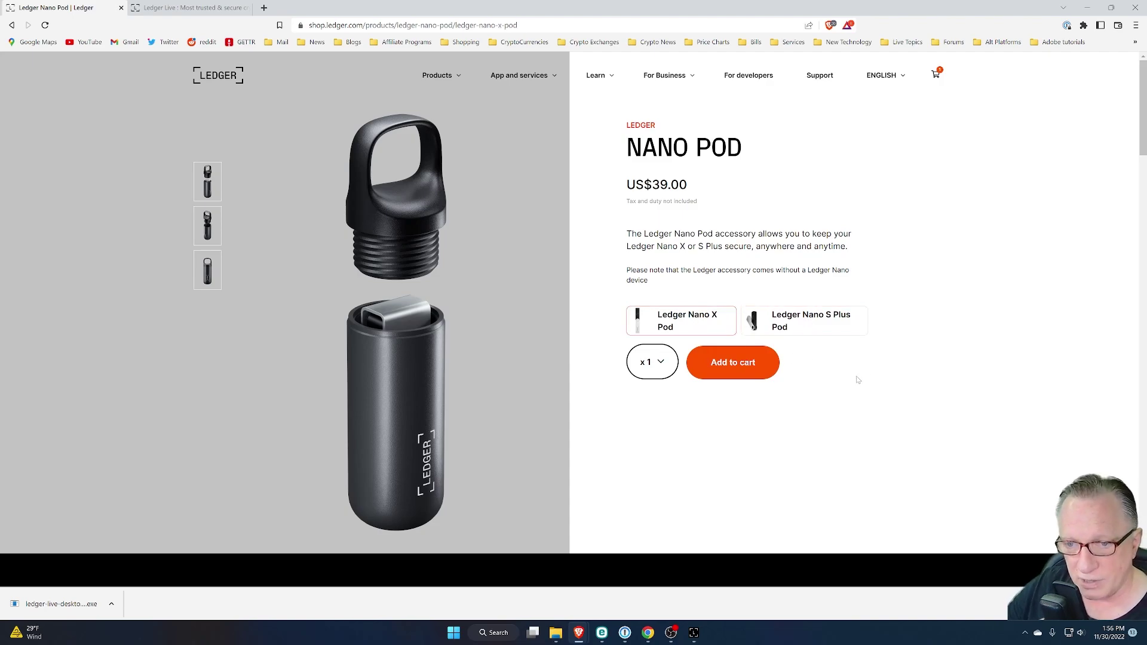
Read the Nano Pod page's introduction, covering the protection, travel-proof and everyday-life sections, and glance at the related products
scroll(853, 363, down, 6)
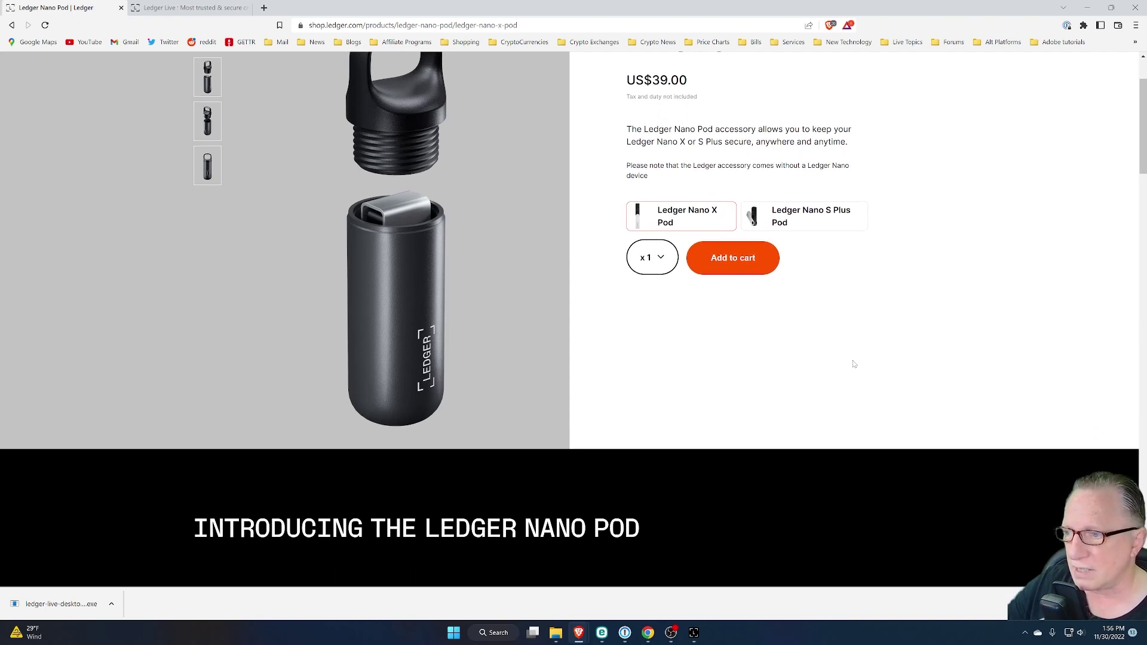
scroll(643, 342, down, 3)
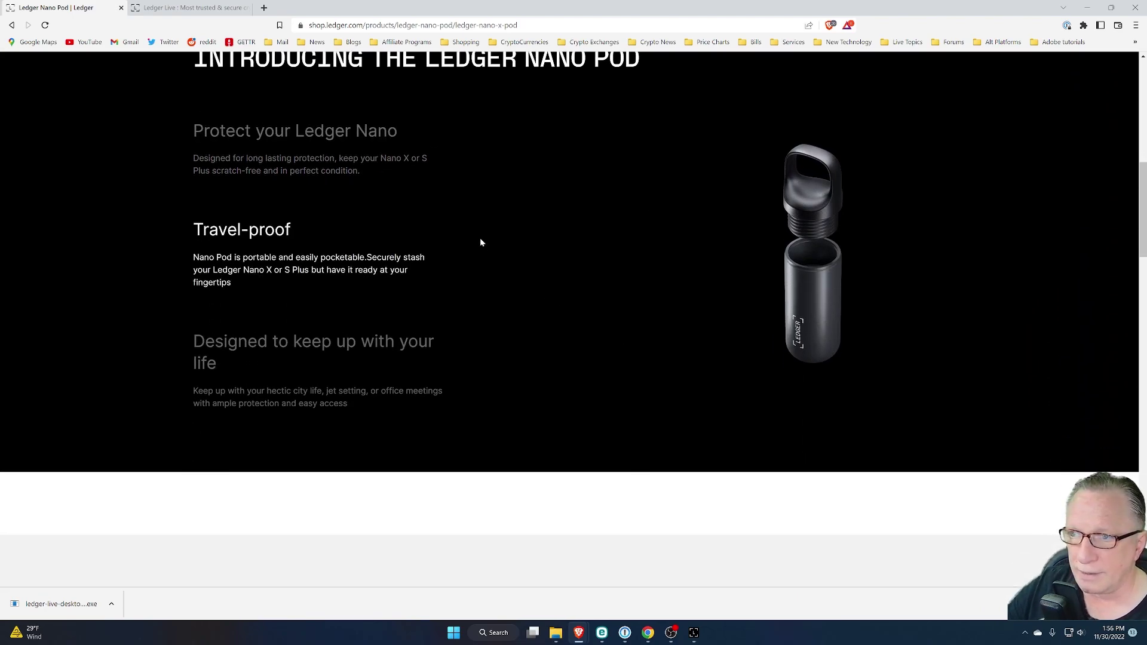
scroll(619, 304, up, 2)
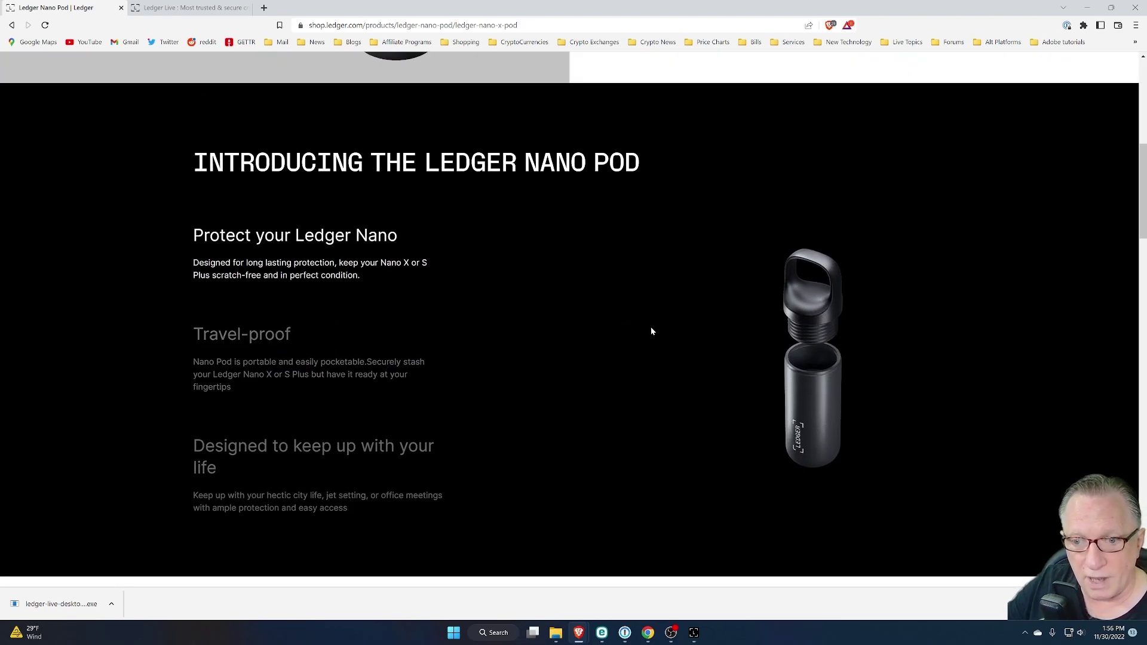
scroll(650, 339, down, 1)
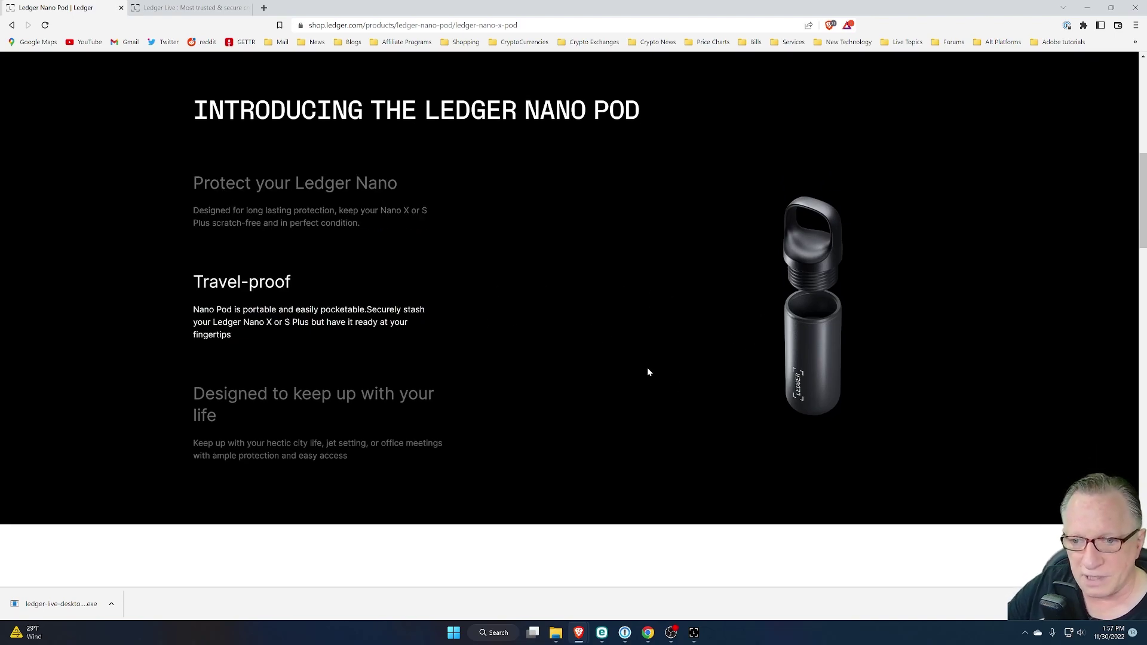
scroll(631, 361, down, 2)
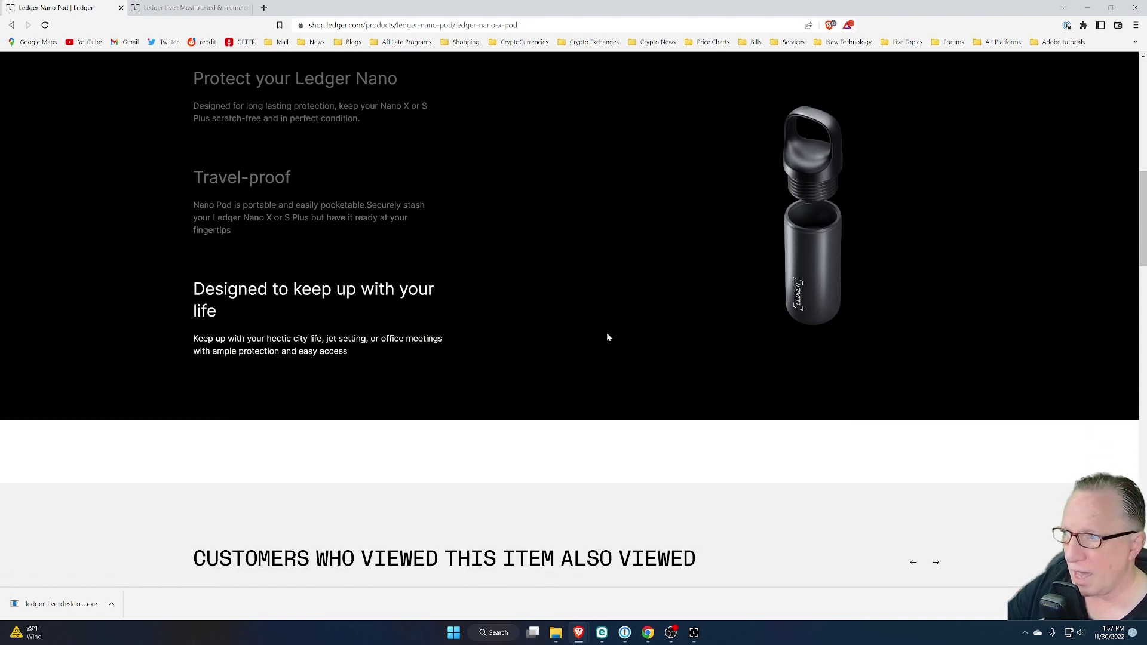
scroll(607, 337, up, 2)
scroll(609, 329, down, 4)
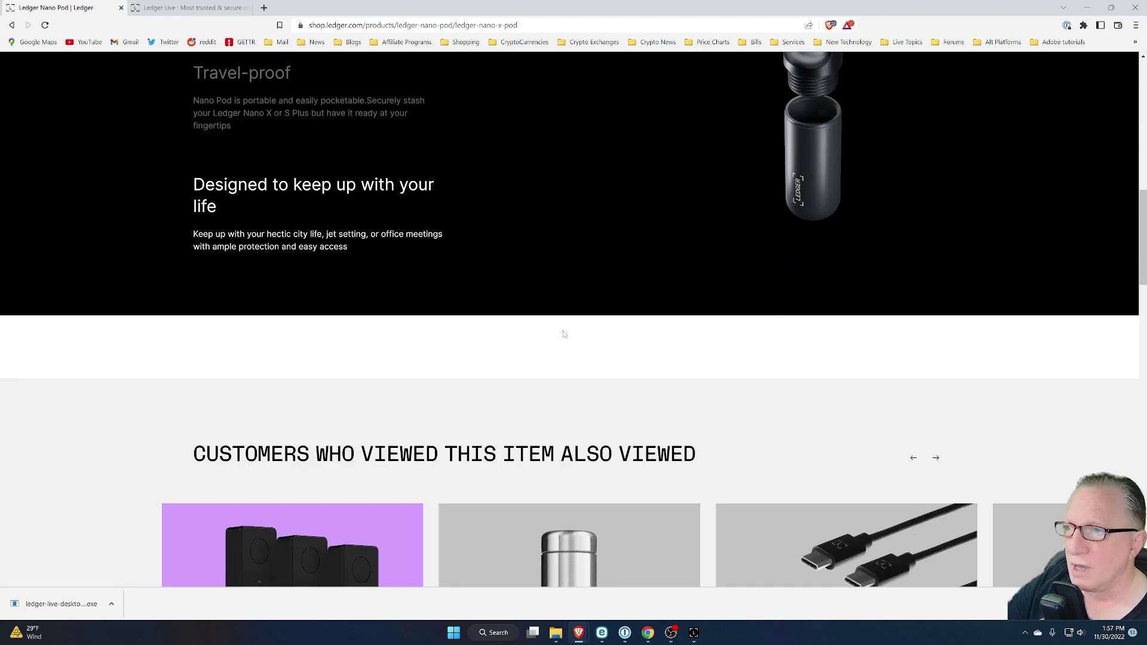
scroll(607, 361, up, 4)
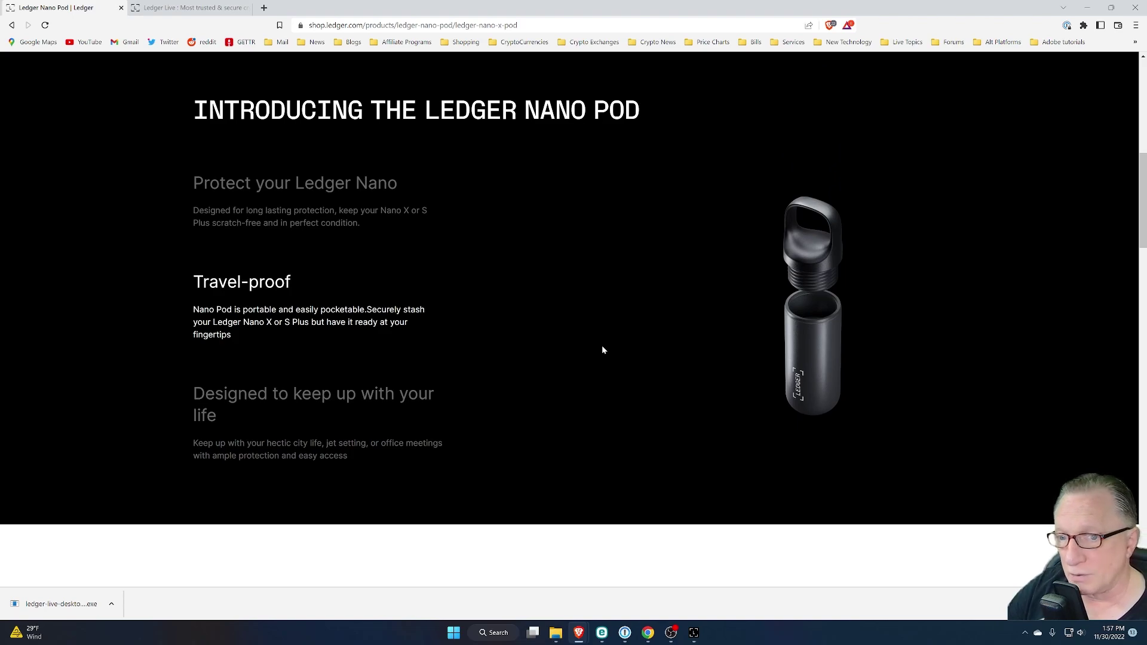